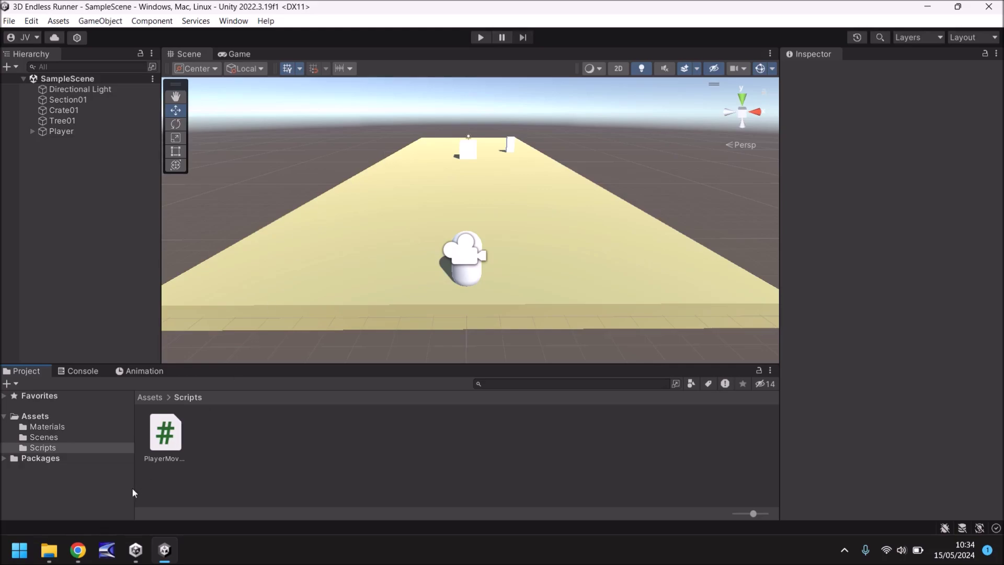
Switch to Mixamo in Chrome and load the Remy character, replacing the current one
left_click(78, 550)
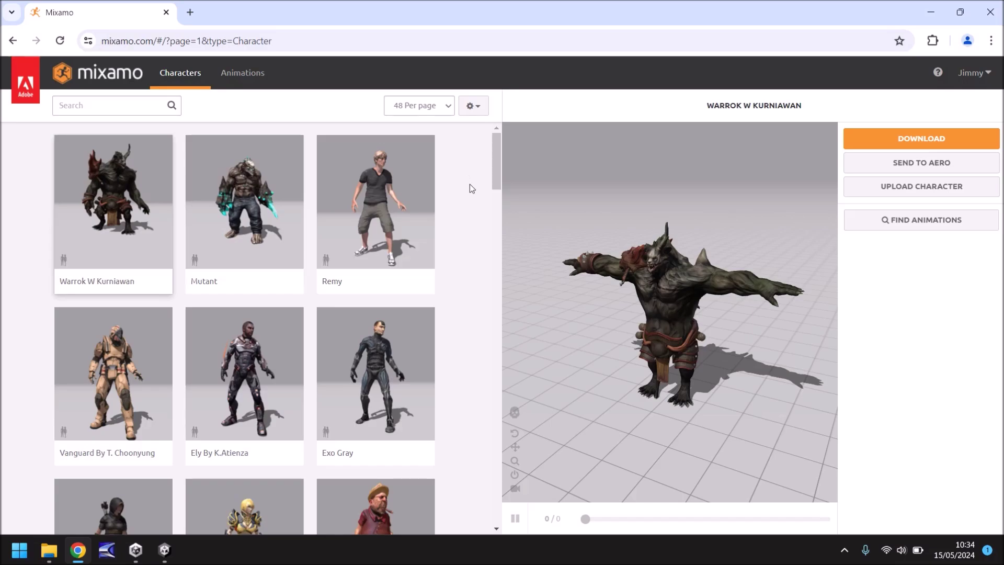
left_click(368, 193)
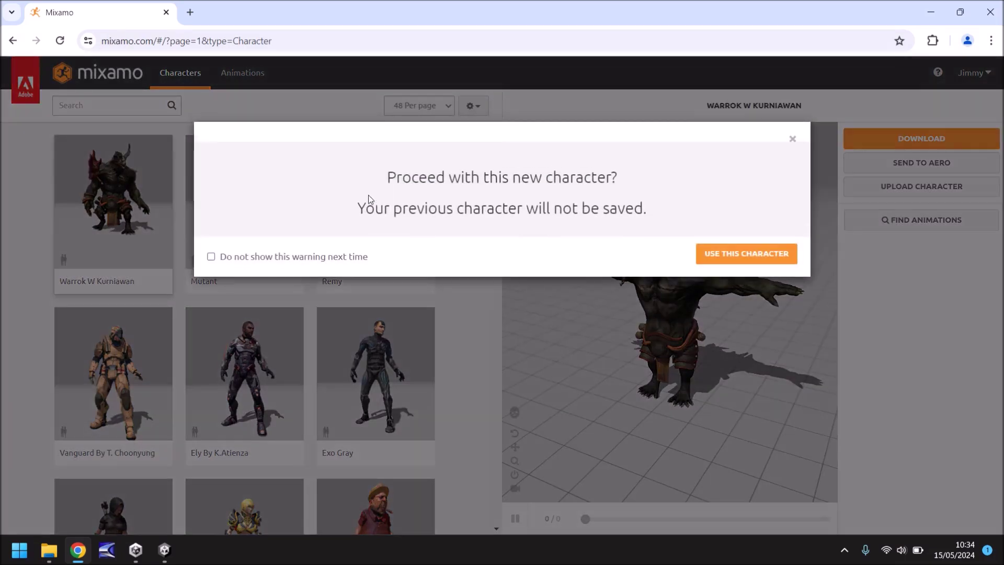
left_click(728, 258)
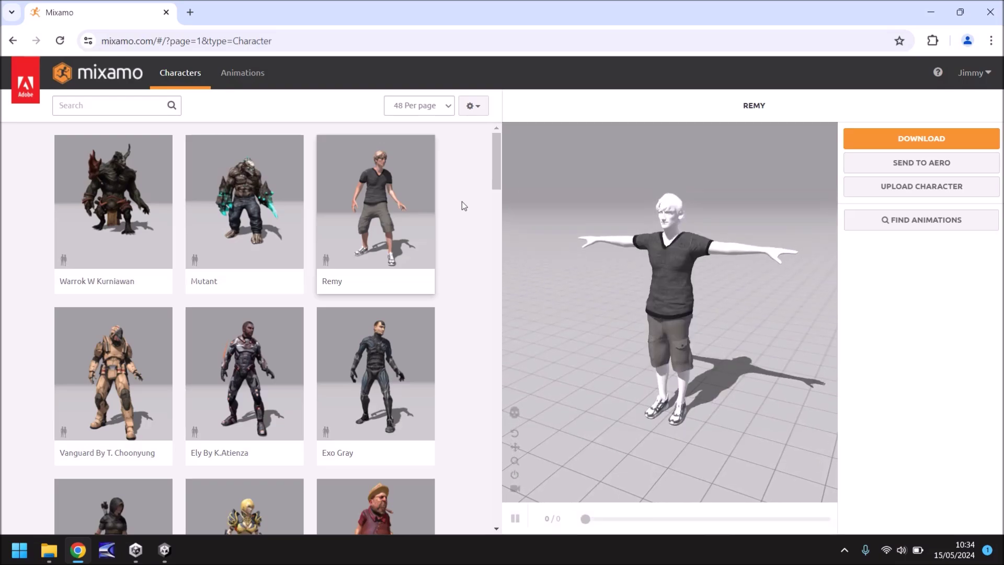
Browse to the second page of Mixamo characters and load the Timmy character instead
scroll(463, 202, "down", 6)
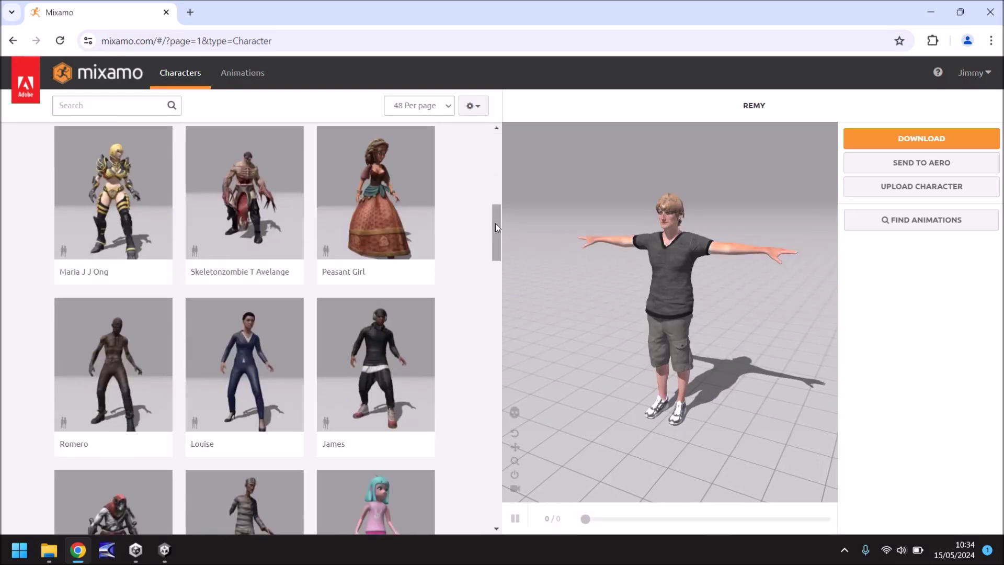
left_click_drag(496, 223, 495, 496)
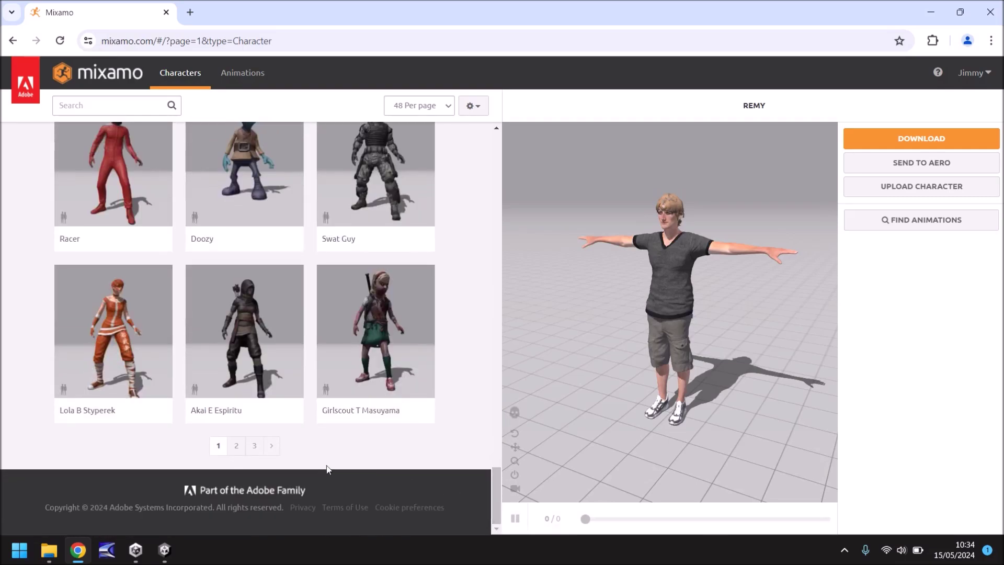
left_click(236, 446)
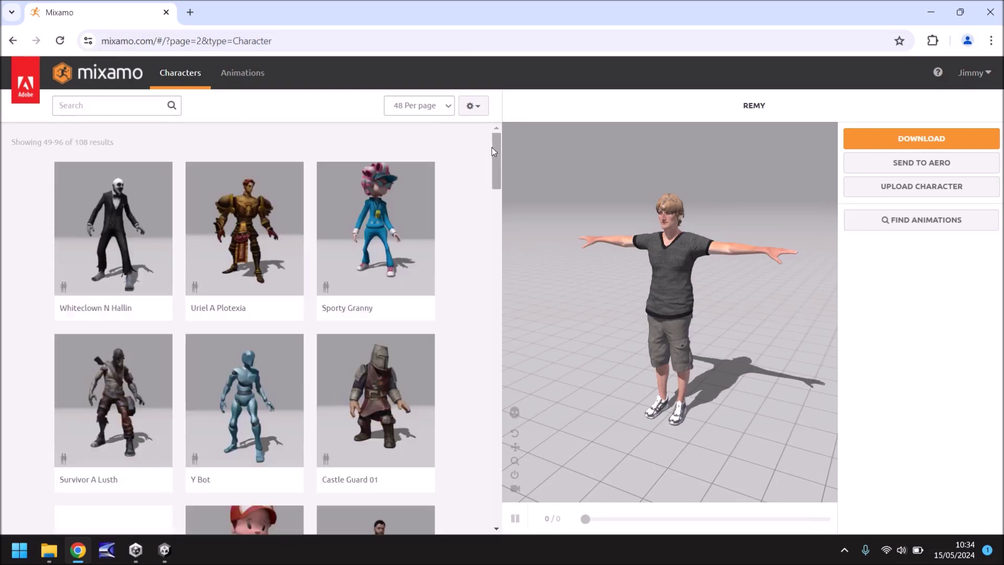
left_click_drag(494, 146, 494, 172)
left_click(250, 325)
left_click(735, 252)
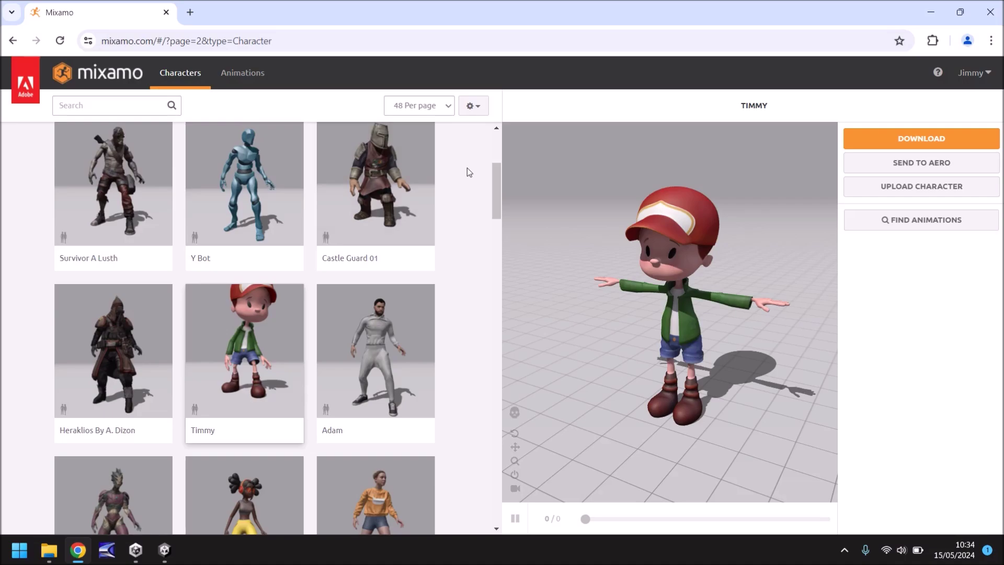
Search the animations for "running" and apply the second-row centre Running animation to Timmy with In Place enabled
left_click(258, 77)
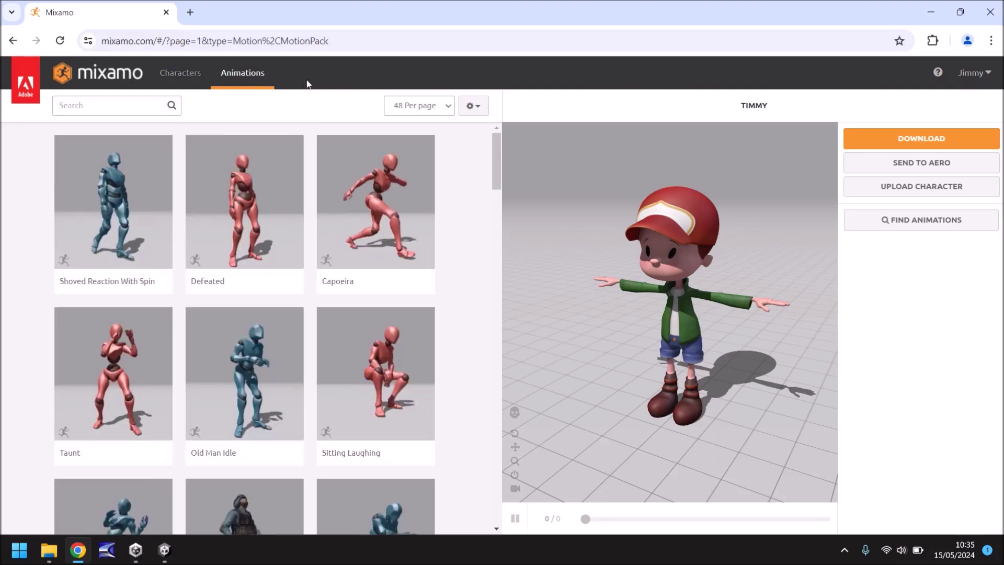
left_click(63, 105)
type("running")
key("Return")
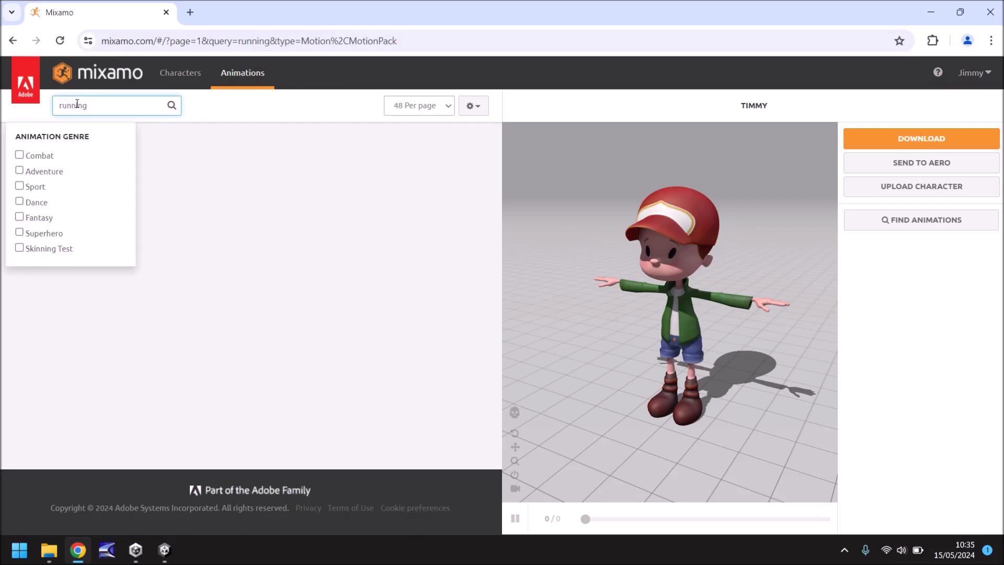
left_click(296, 105)
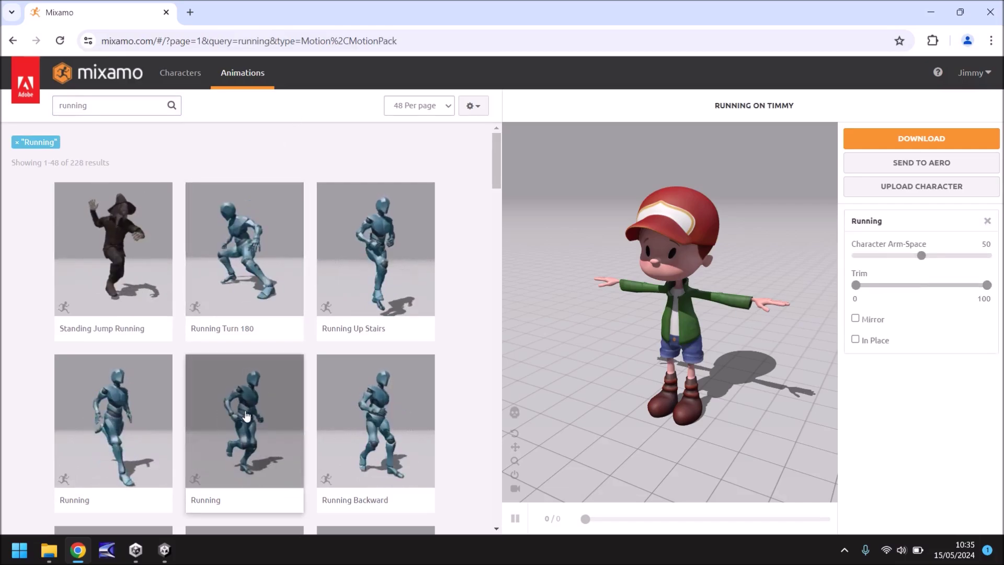
left_click(246, 416)
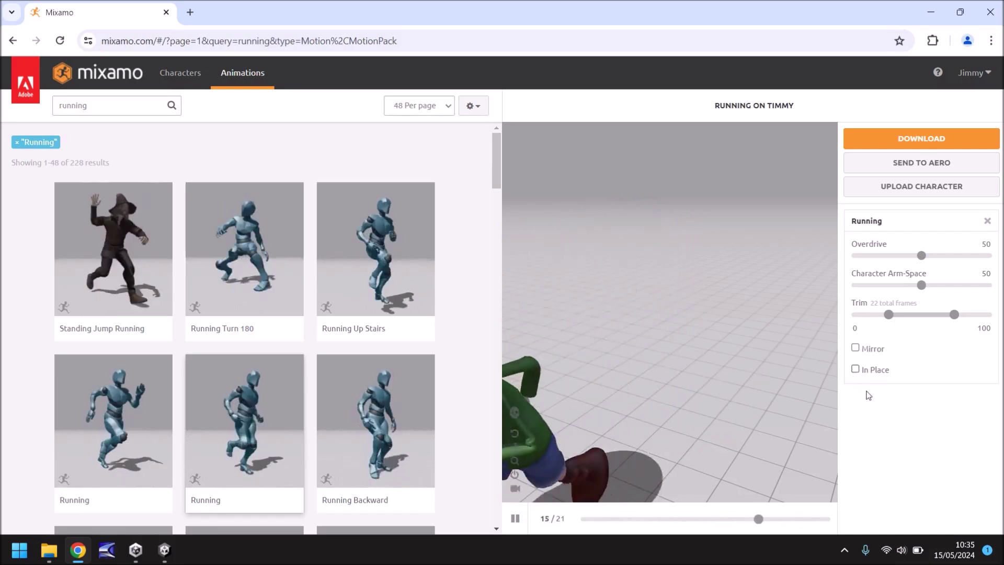
left_click(855, 370)
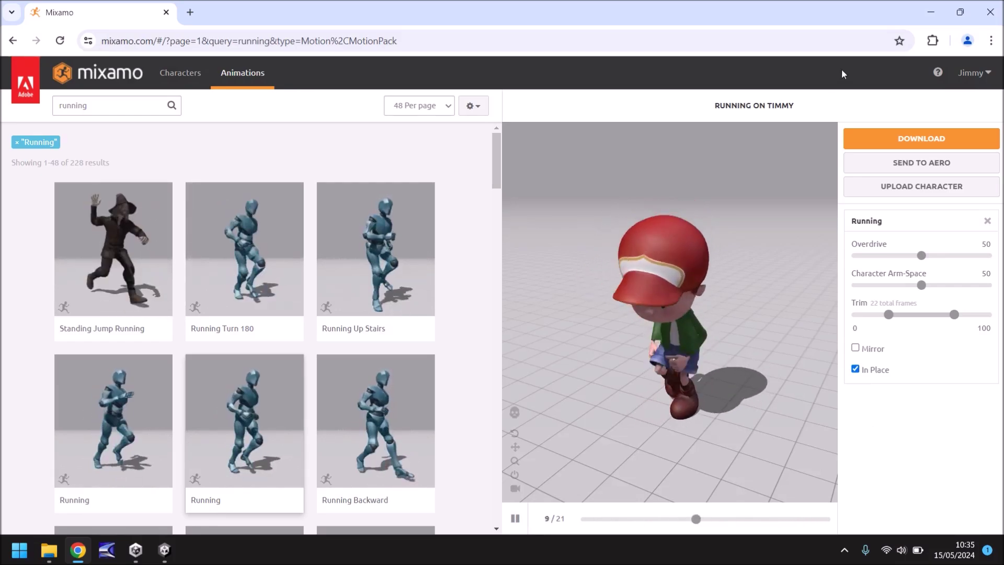
Download the Running animation on Timmy in Collada(.dae) format with skin at 30 frames per second
left_click(912, 138)
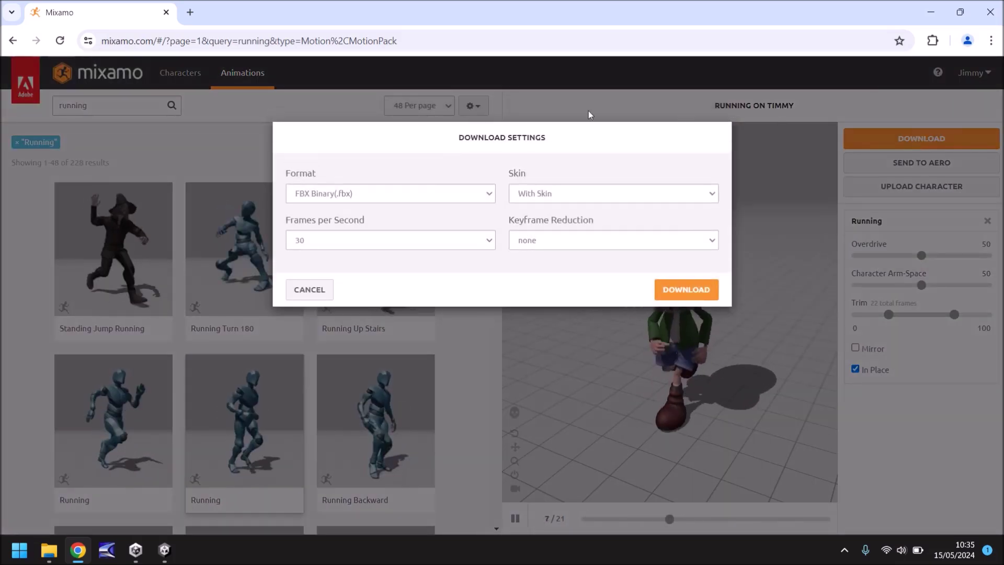
left_click(459, 193)
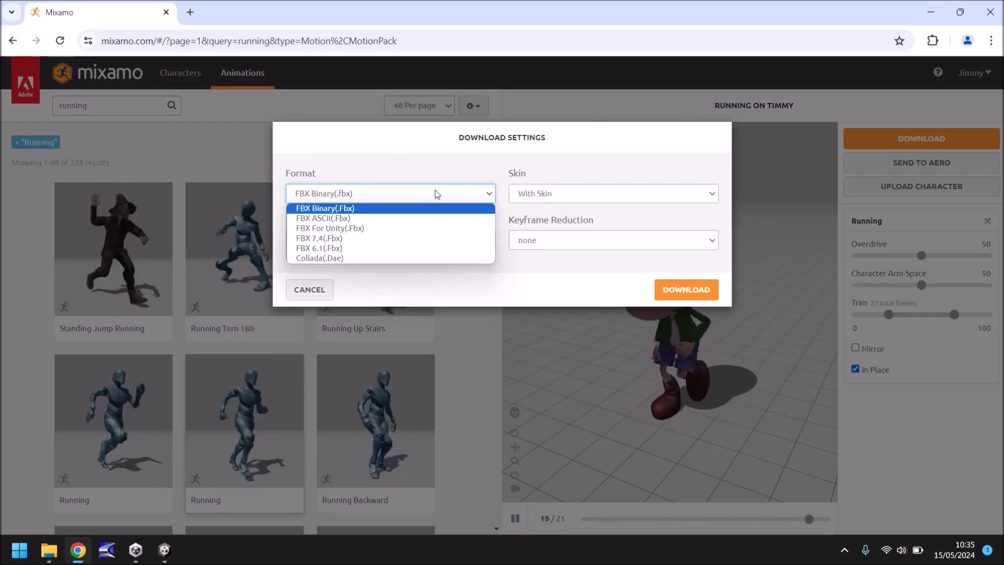
left_click(310, 259)
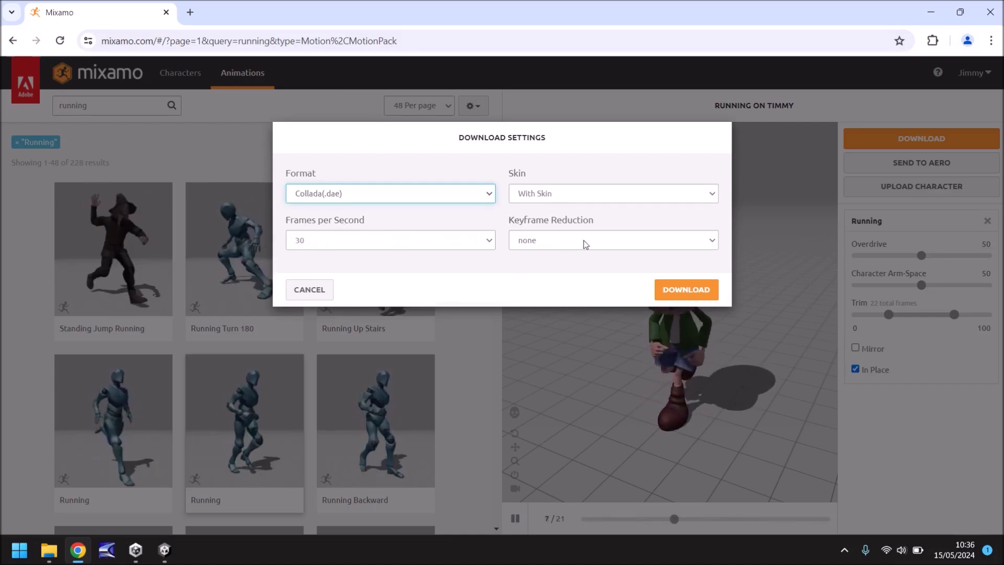
left_click(686, 289)
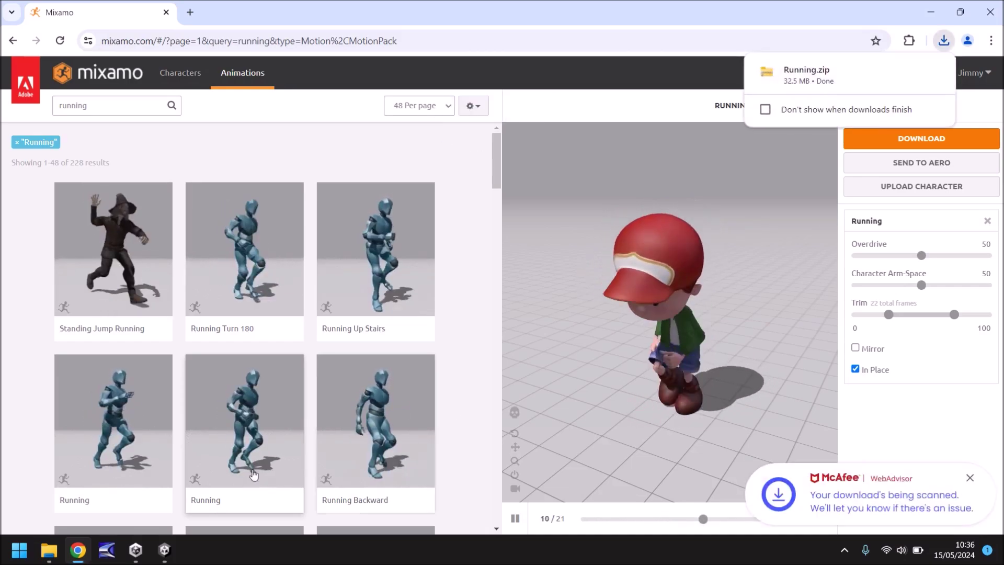
Switch to File Explorer, create a folder named Timmy inside Tutorial 006, and open it
left_click(54, 558)
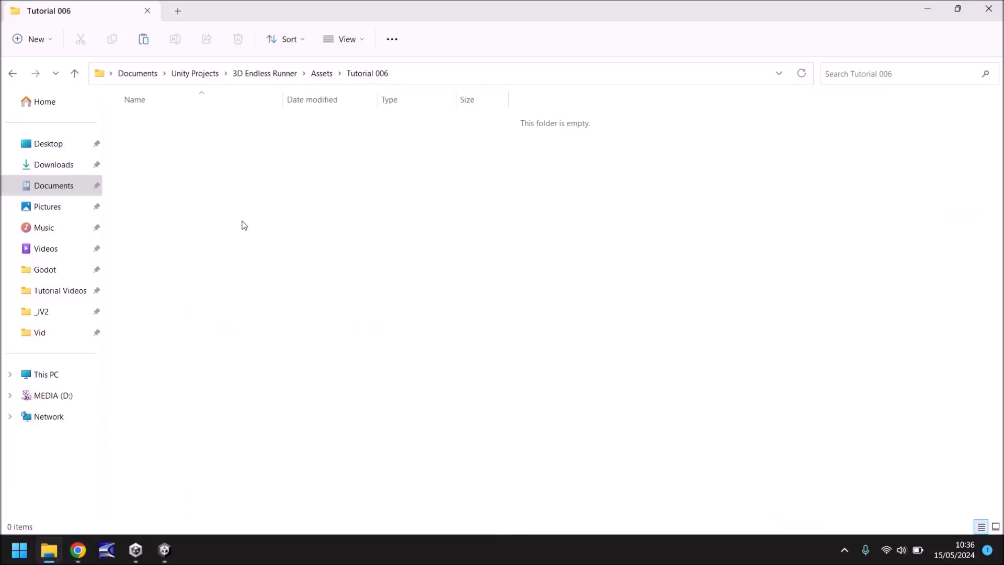
mouse_move(316, 357)
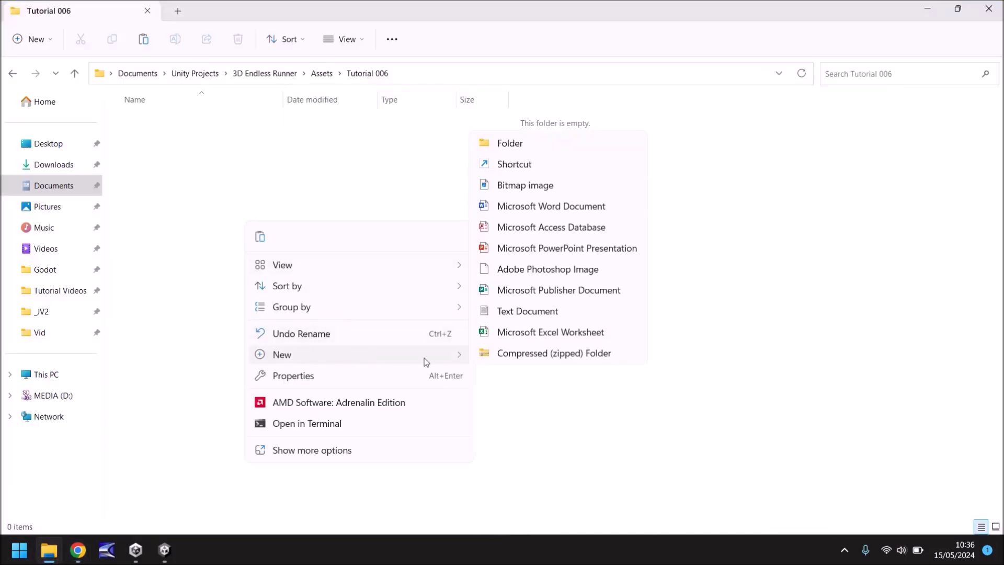
left_click(514, 145)
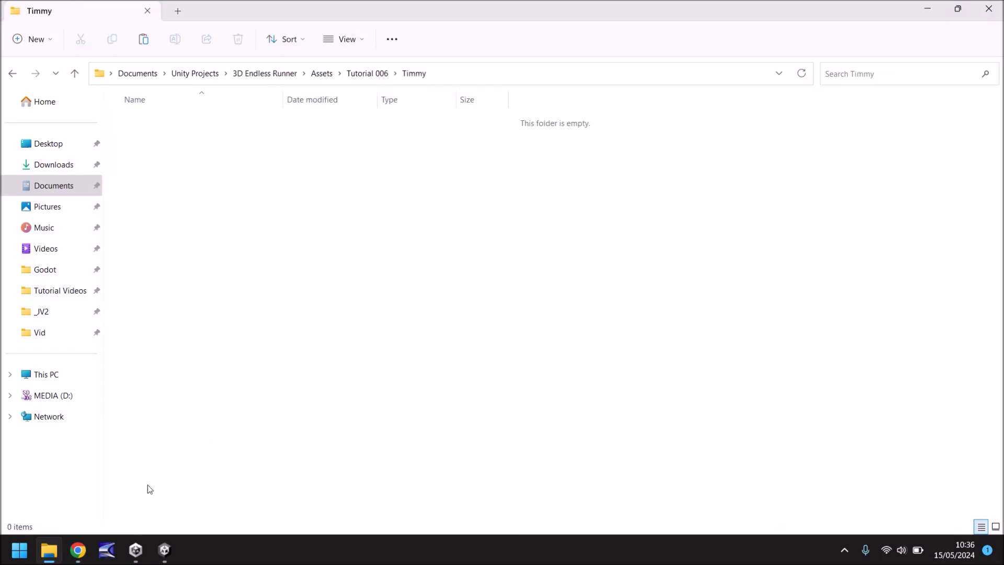
Open the downloaded Running.zip from Chrome and copy its textures folder into the Timmy folder
left_click(79, 556)
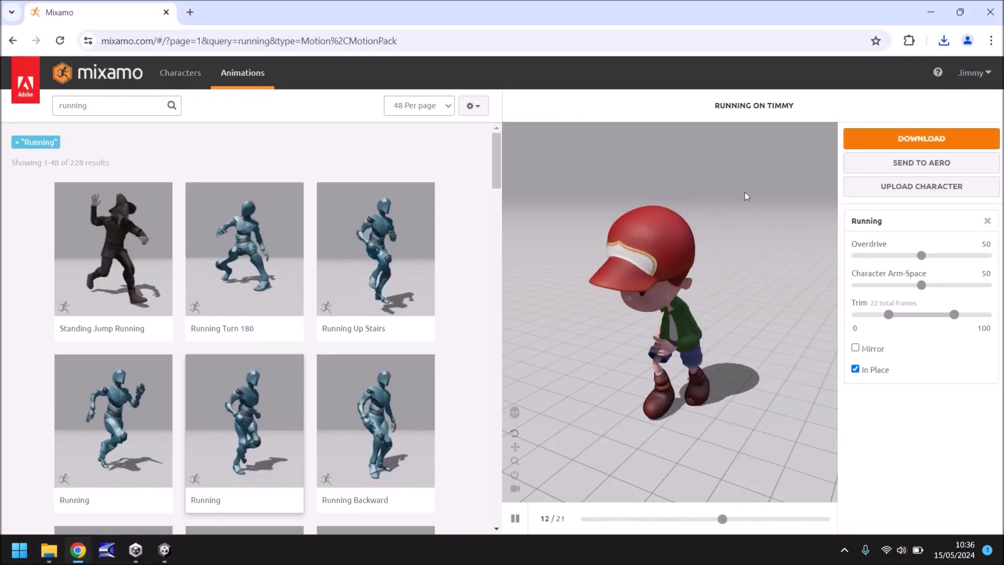
left_click(944, 41)
left_click(817, 110)
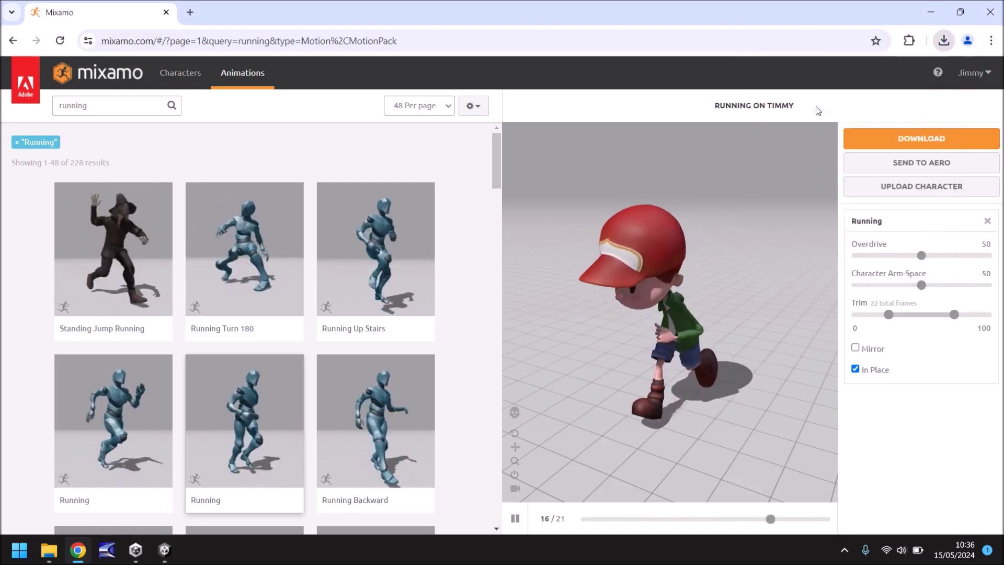
key("alt+Tab")
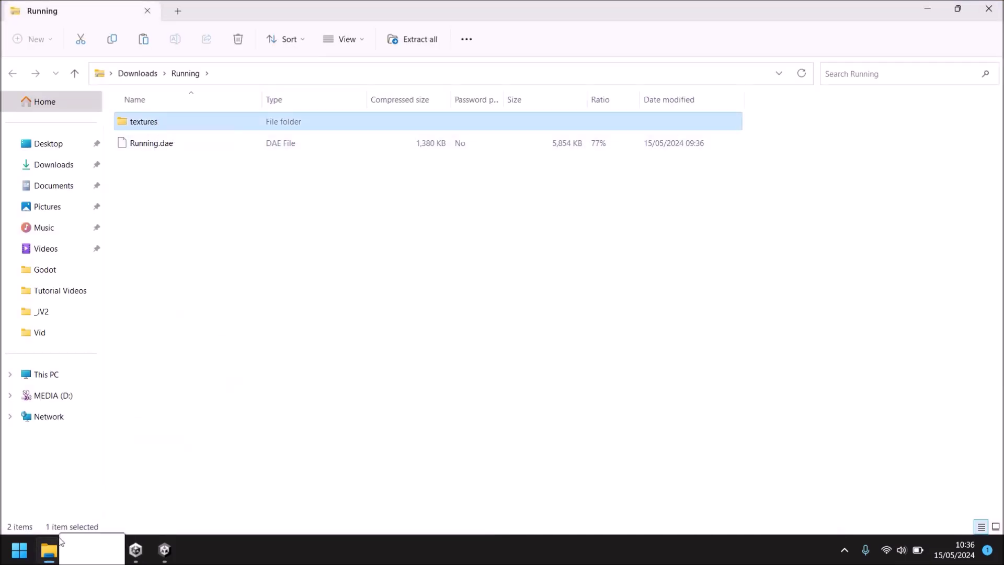
left_click_drag(57, 545, 52, 556)
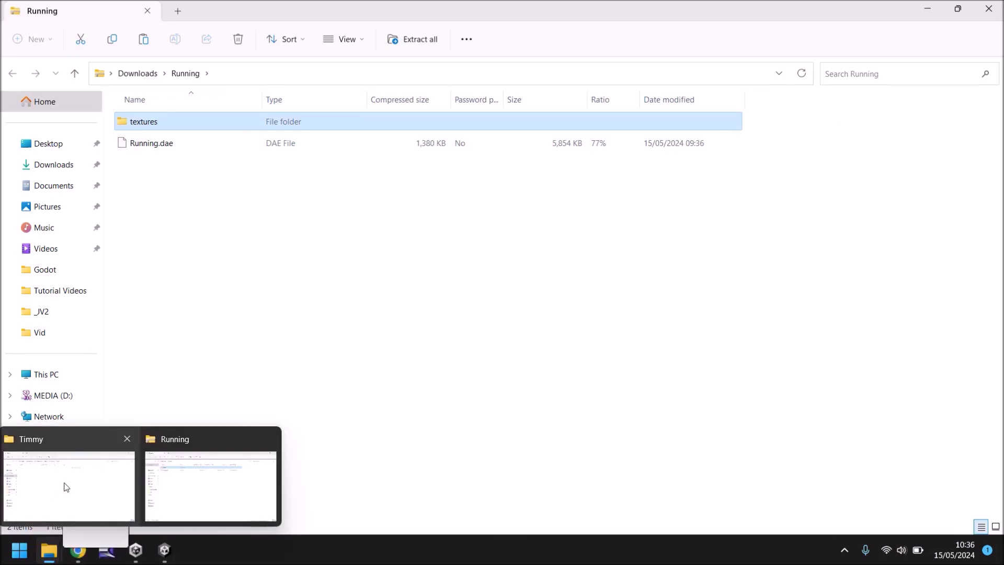
left_click_drag(66, 487, 250, 201)
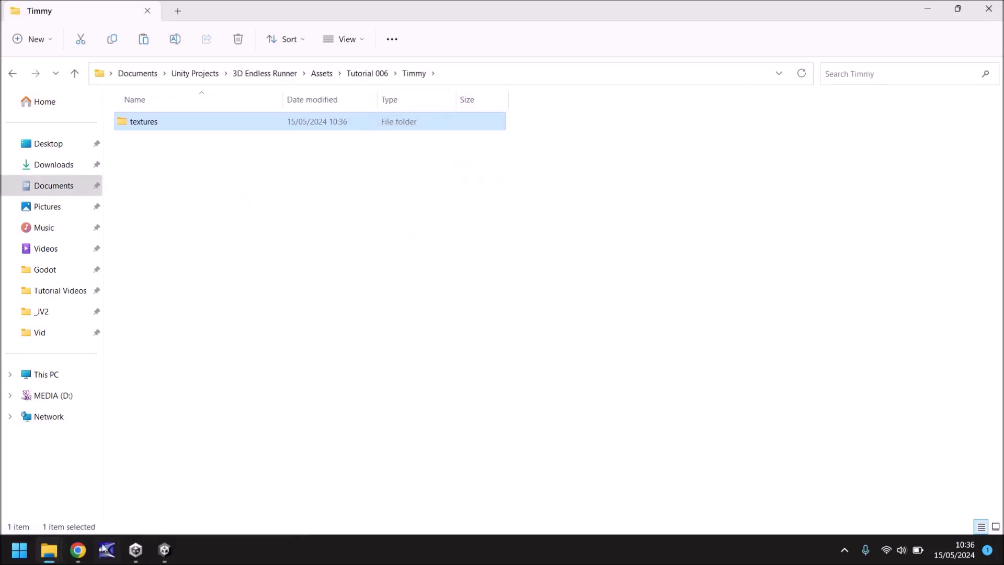
left_click(78, 549)
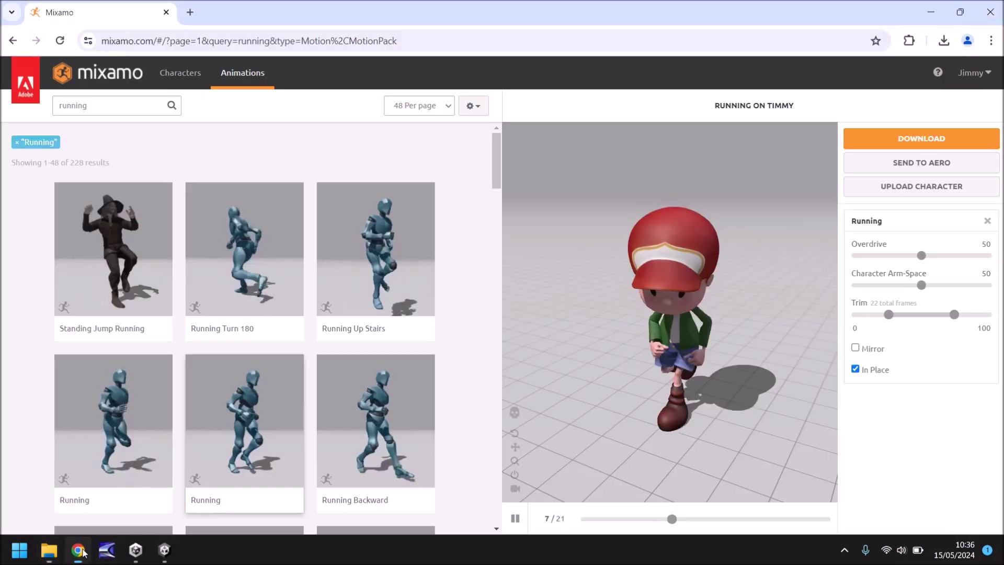
left_click(920, 139)
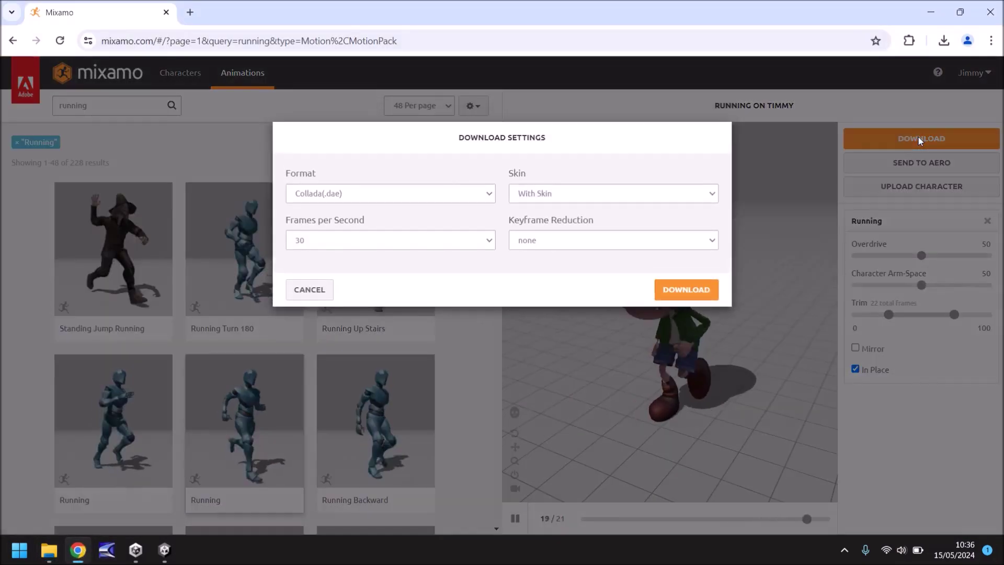
left_click(442, 193)
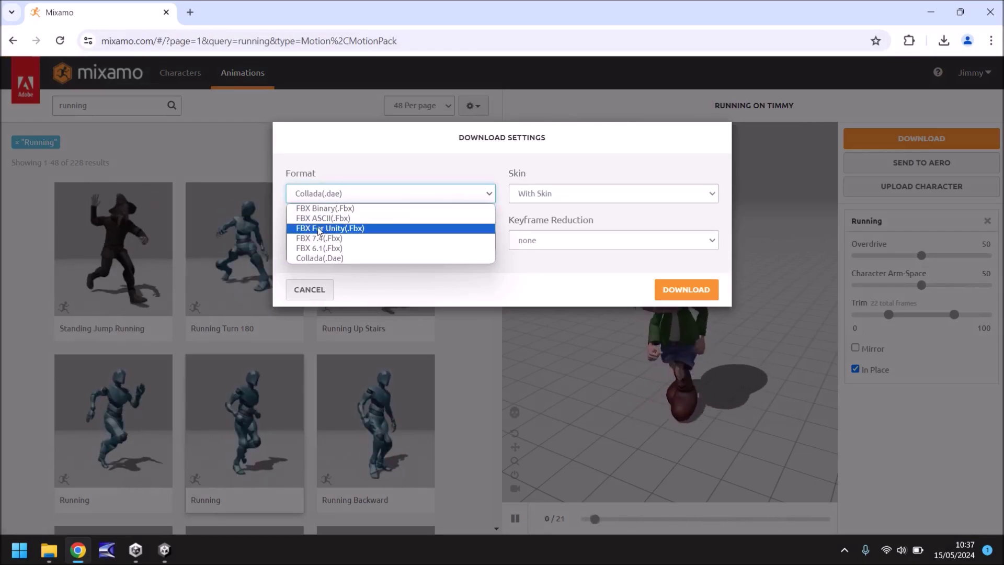
left_click(354, 231)
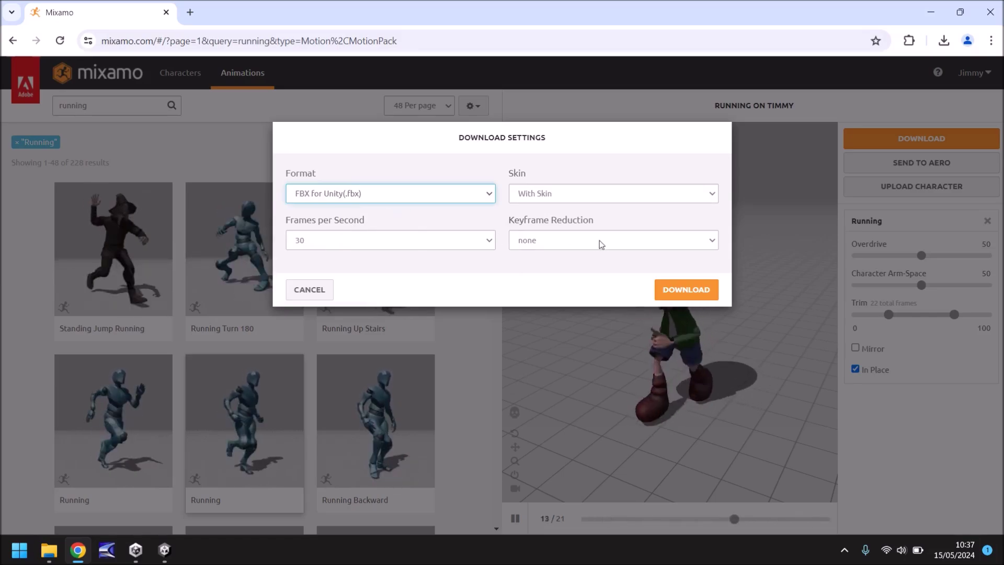
left_click(685, 293)
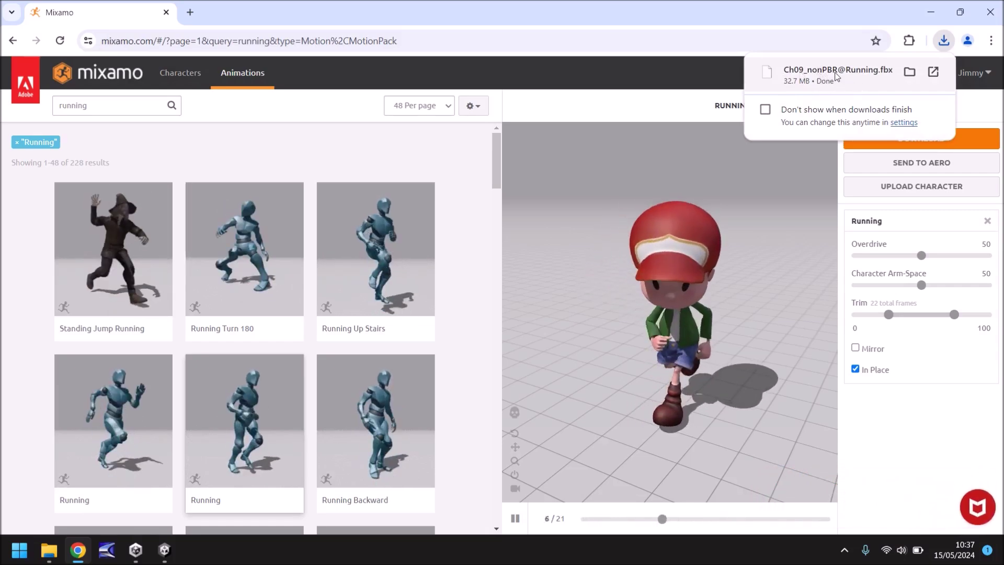
left_click_drag(268, 418, 57, 547)
left_click_drag(76, 504, 91, 480)
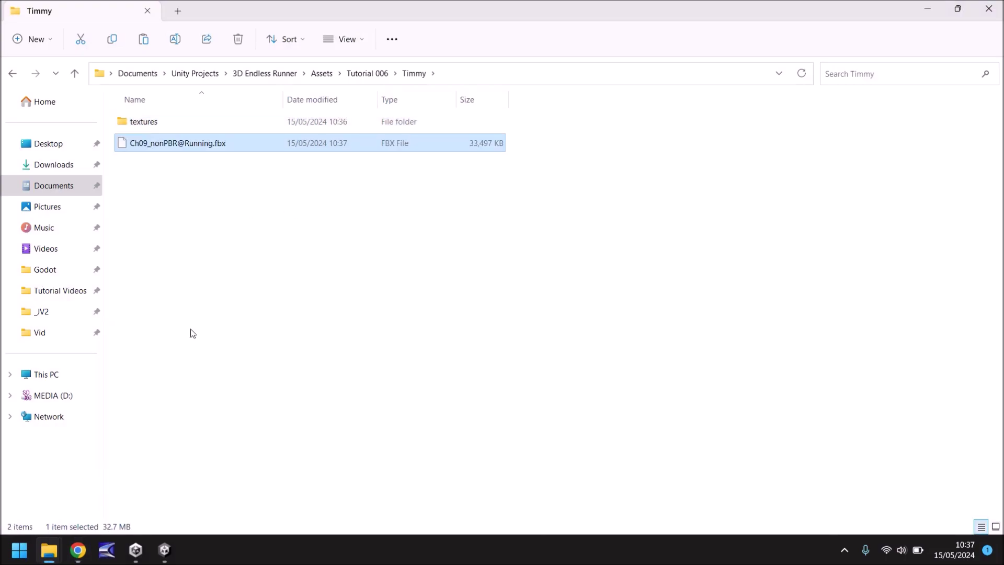
Return to Mixamo in Chrome and search the animations for "stumble backwards"
left_click(78, 552)
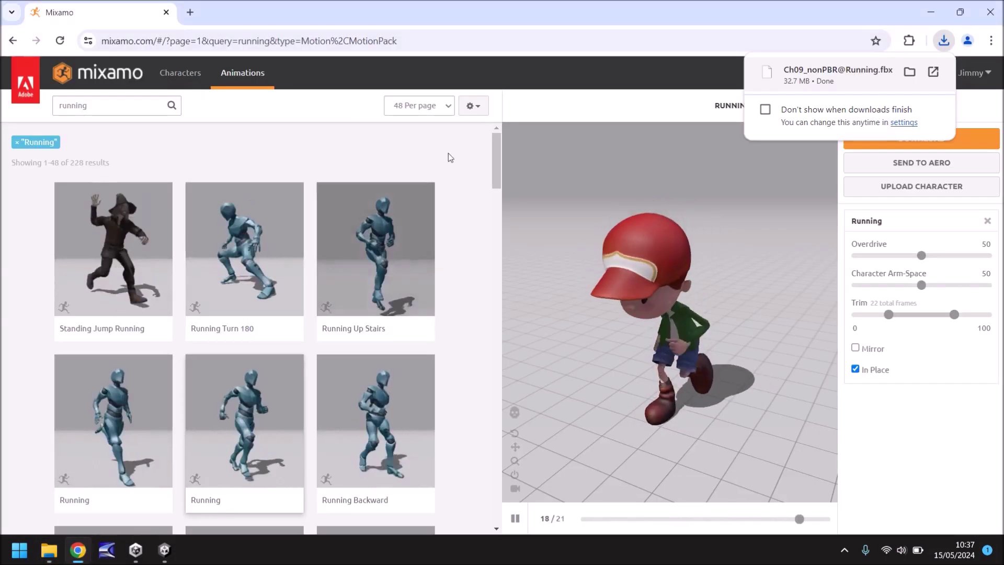
left_click(482, 143)
left_click_drag(120, 111, 39, 102)
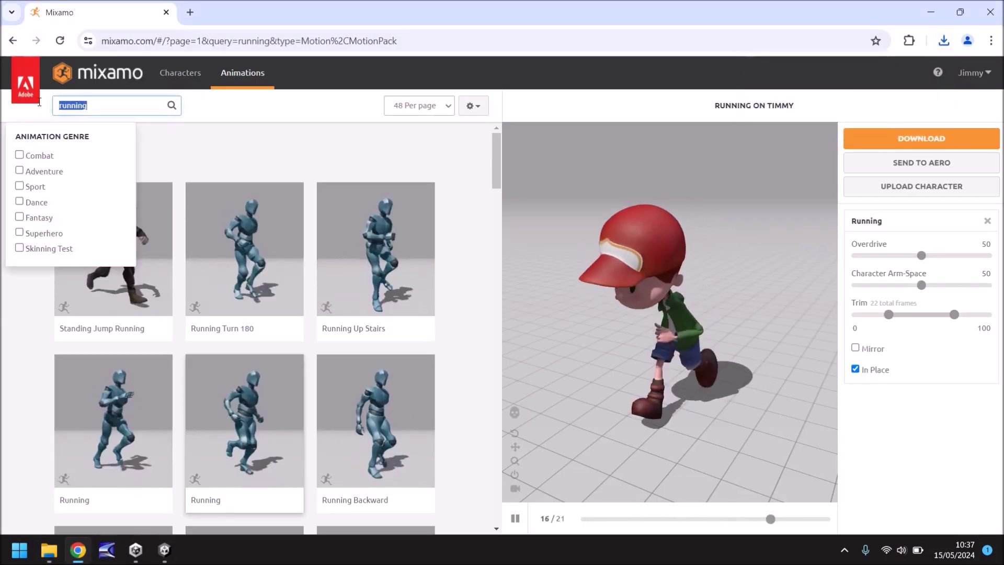
key("BackSpace")
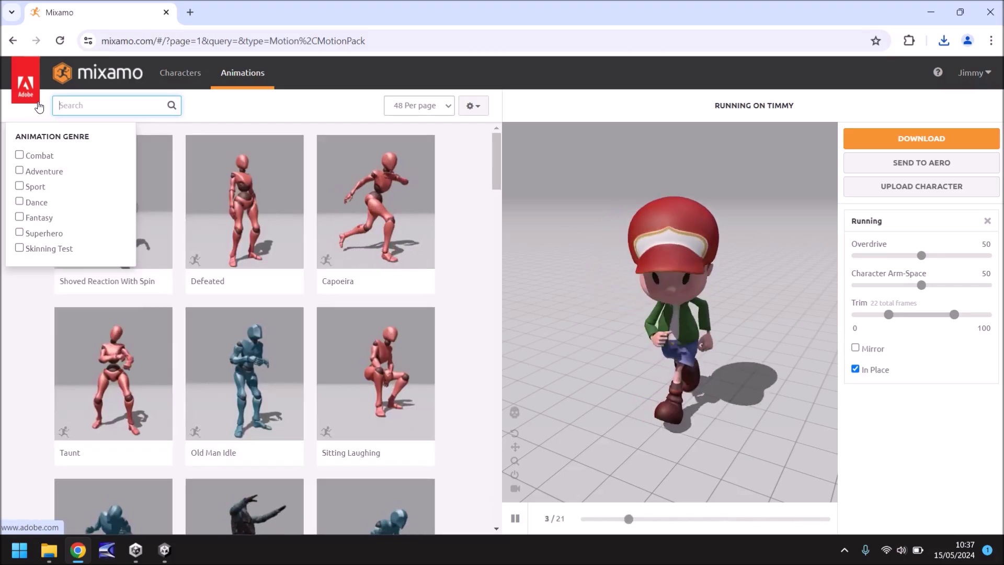
type("stumbl")
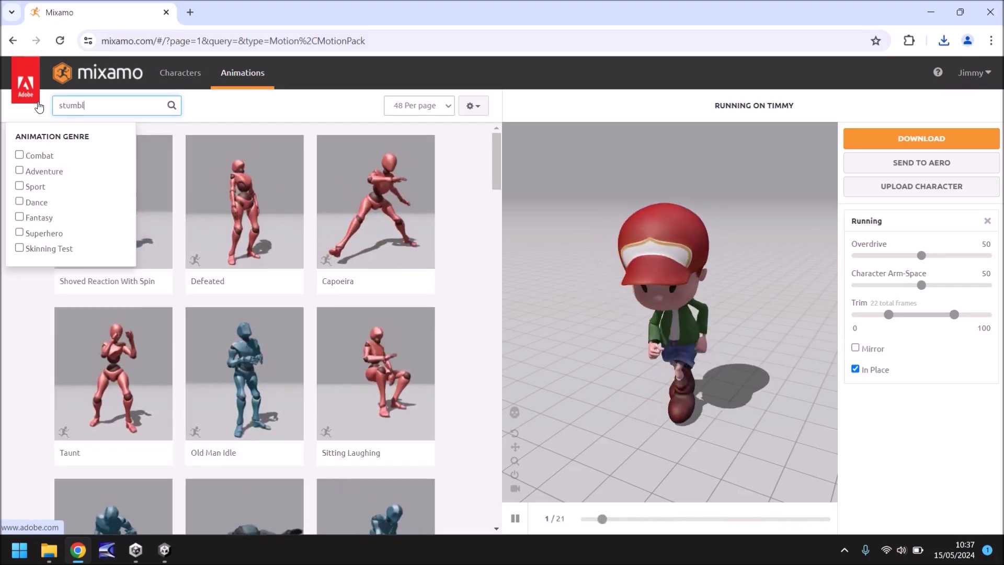
type("e backwards")
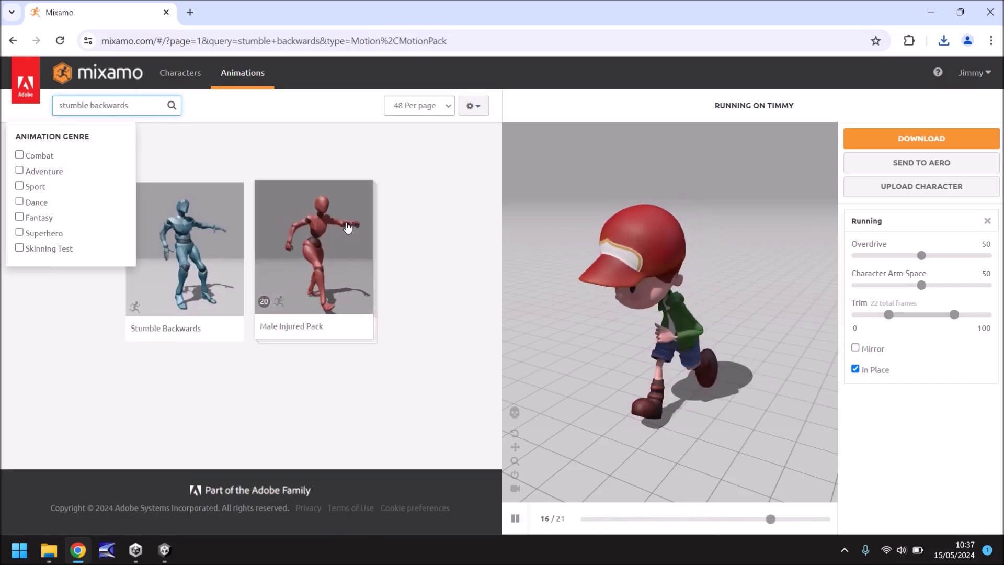
Download the Stumble Backwards animation as FBX for Unity(.fbx) without skin and copy Ch09_nonPBR@Stumble Backwards.fbx into the Timmy folder in File Explorer
left_click(204, 243)
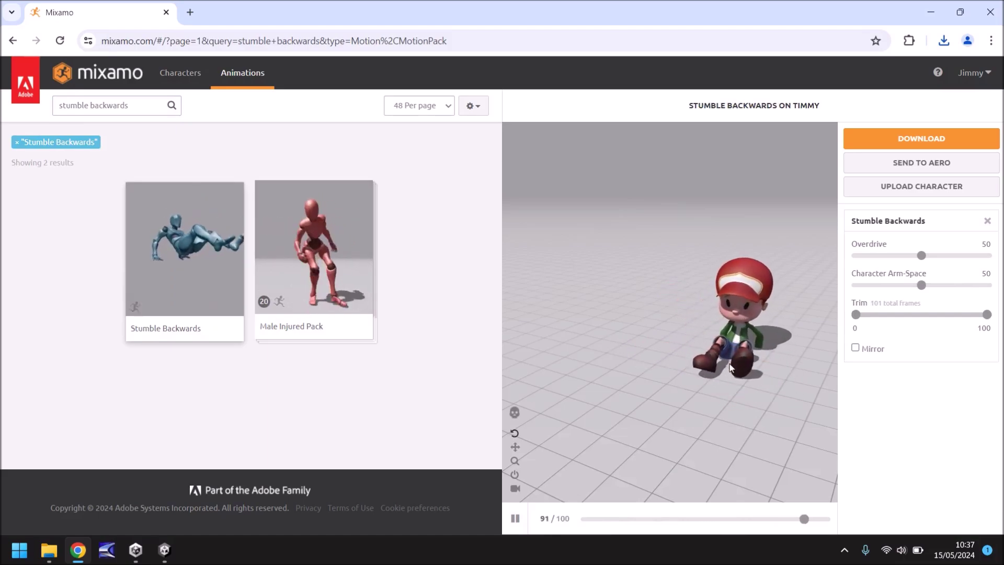
left_click(907, 138)
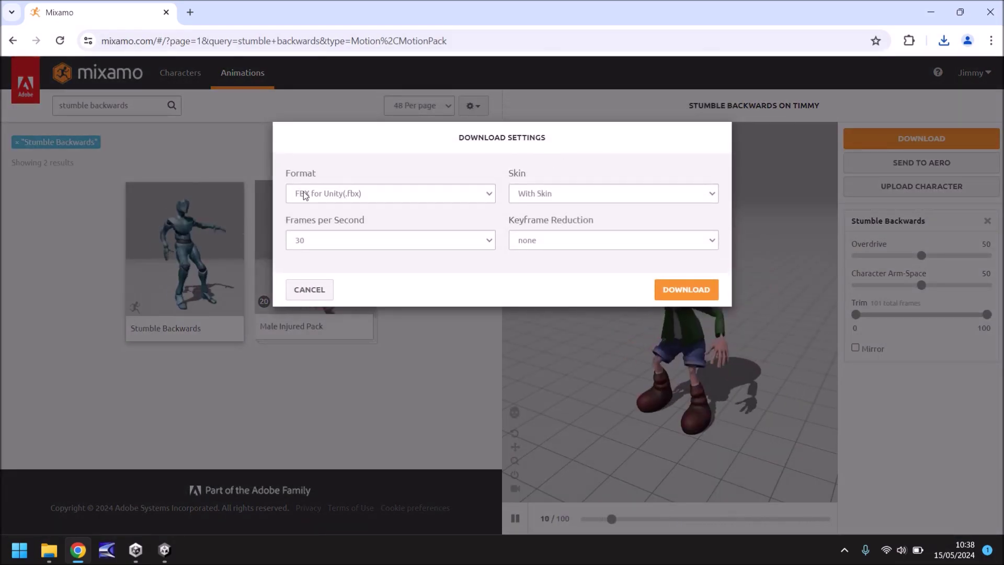
left_click(603, 196)
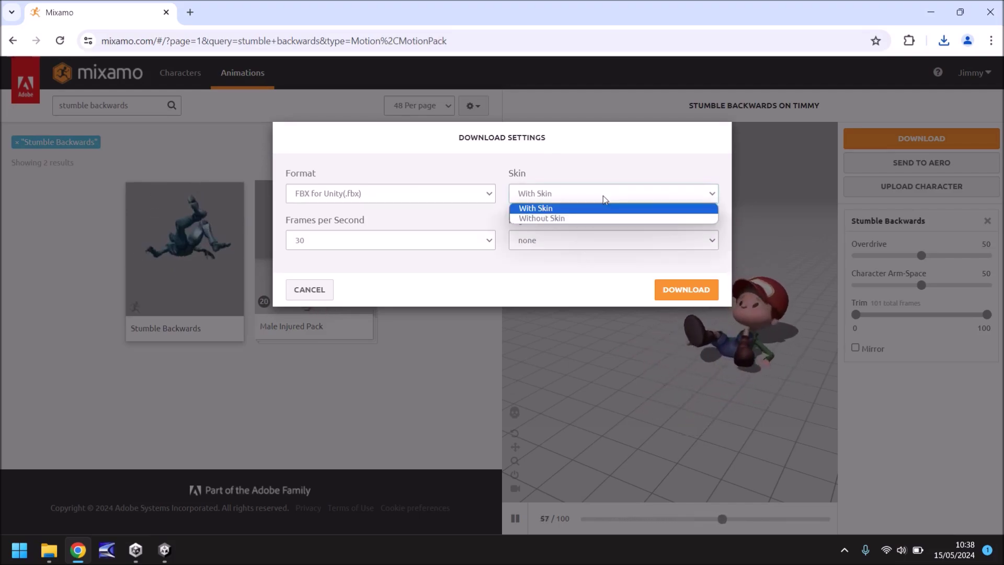
left_click(559, 217)
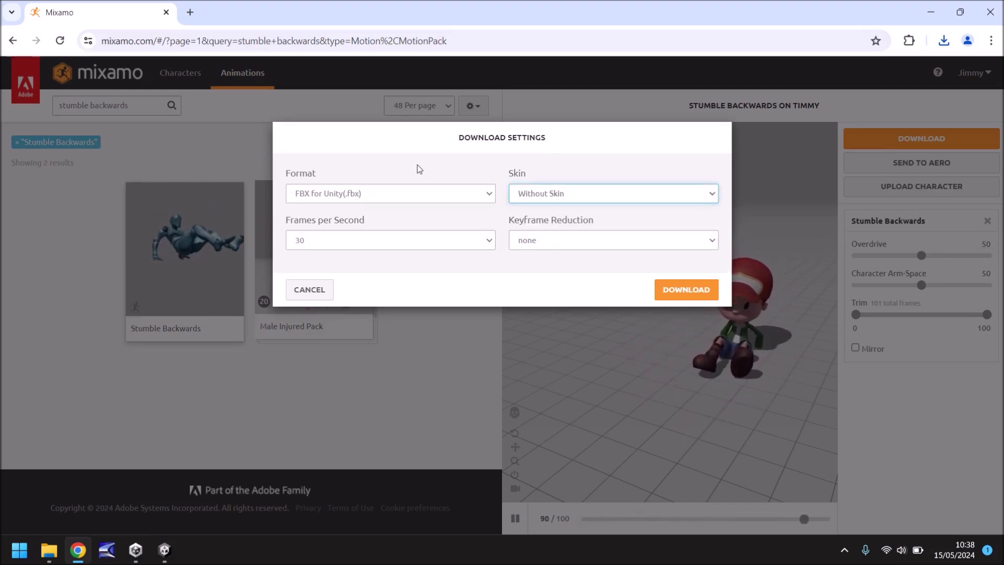
left_click(685, 291)
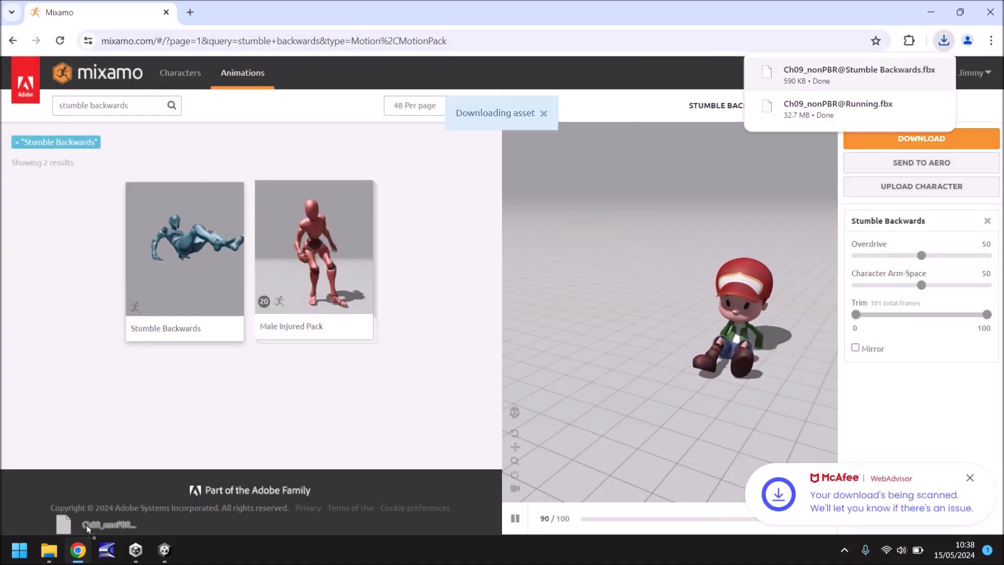
left_click_drag(80, 538, 160, 428)
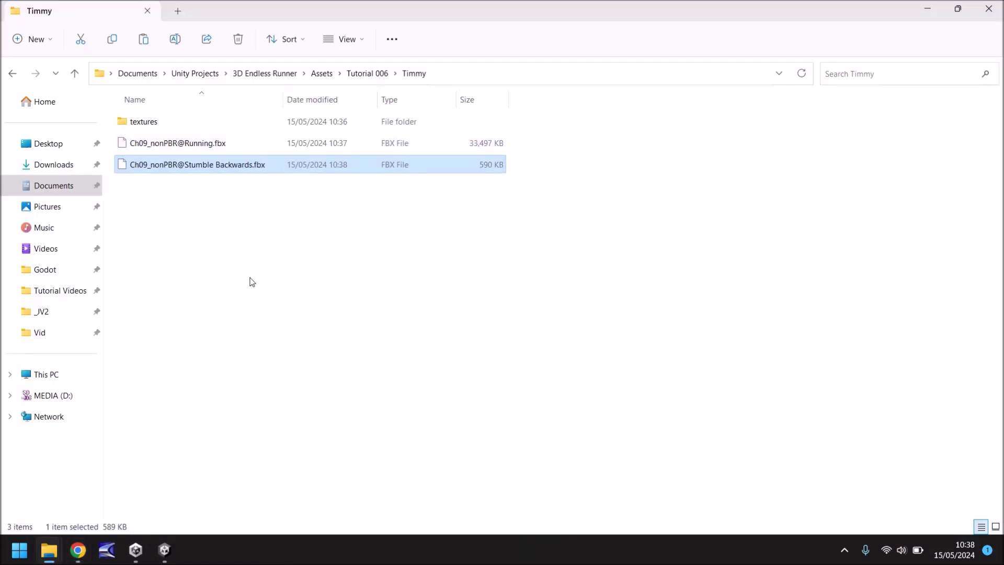
Return to Mixamo in Chrome, search the animations for "jump", and apply the Jump animation to Timmy with In Place enabled
left_click(78, 549)
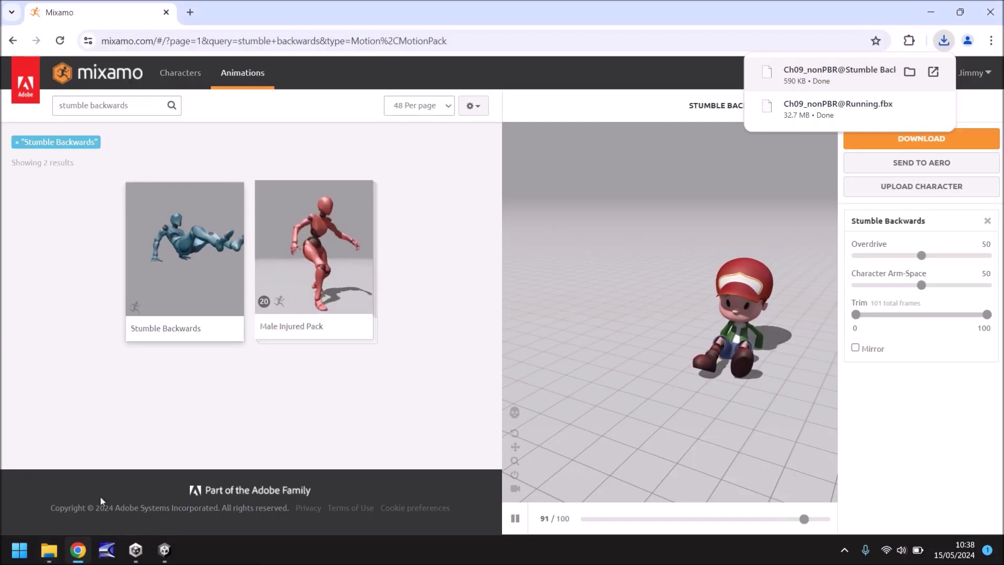
triple_click(103, 104)
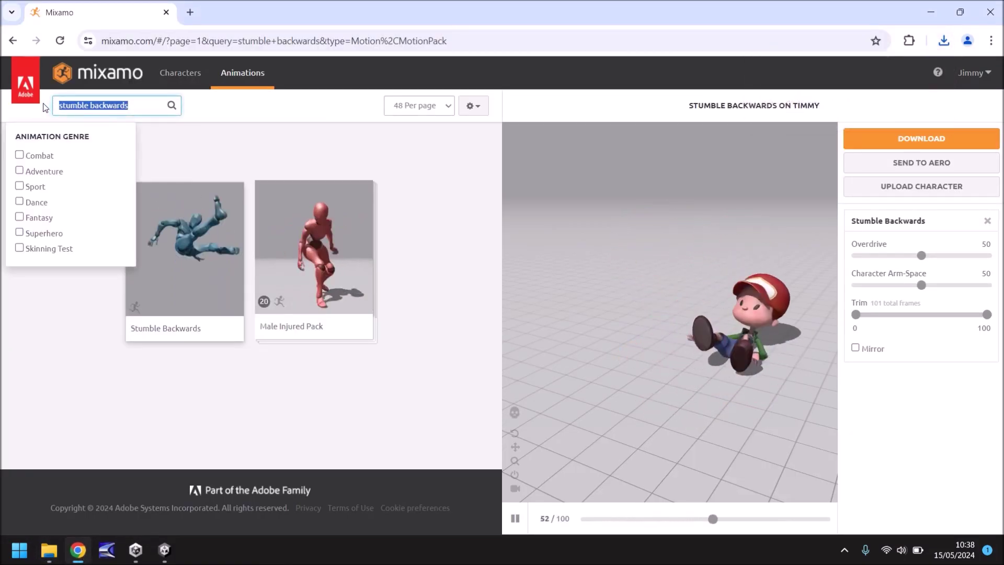
key("BackSpace")
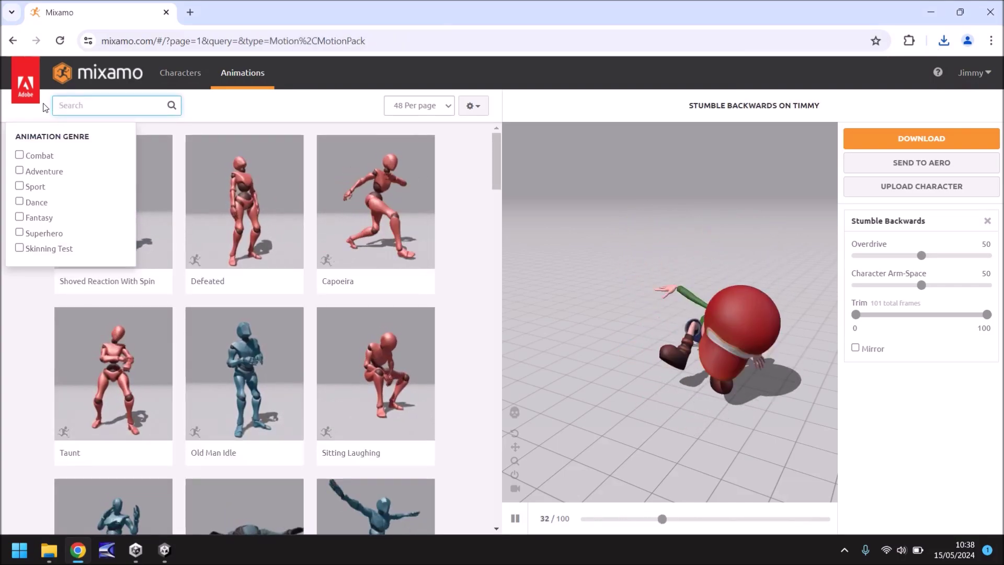
type("jump")
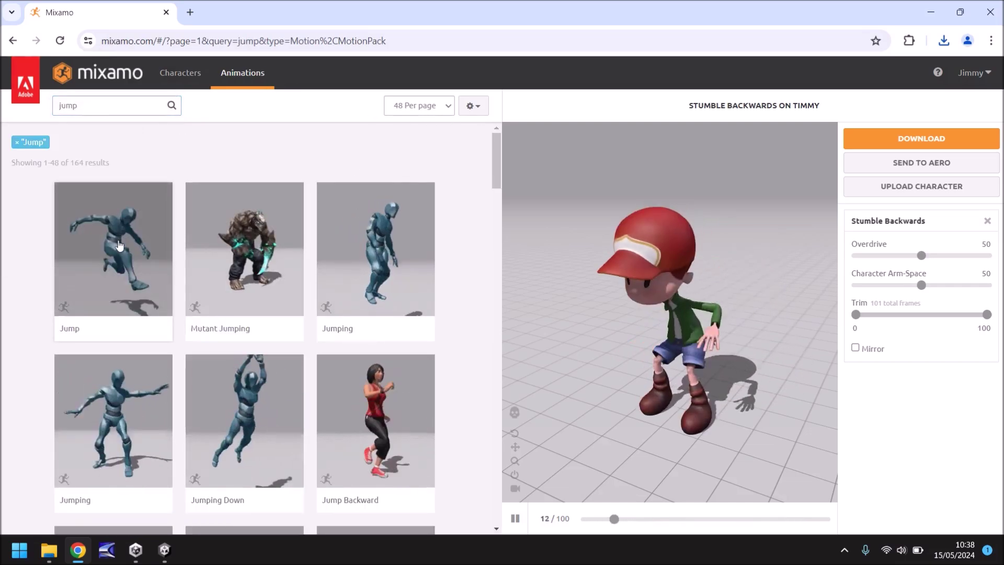
left_click(120, 245)
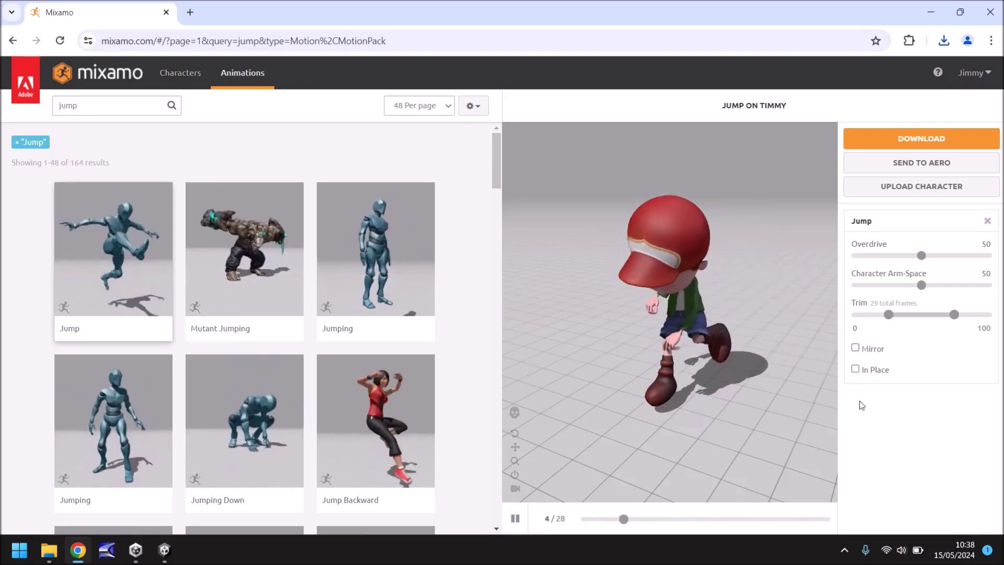
left_click(855, 369)
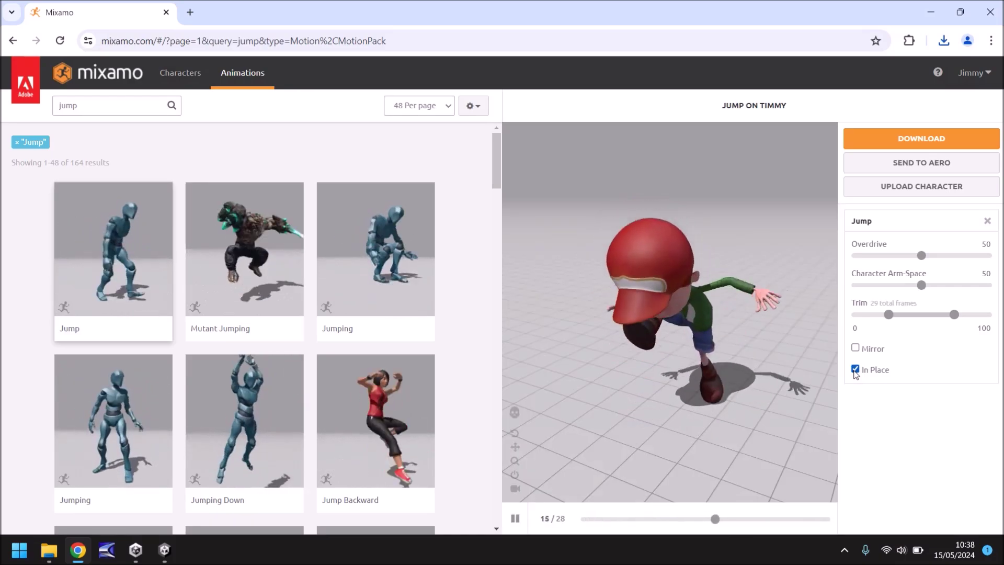
left_click(918, 139)
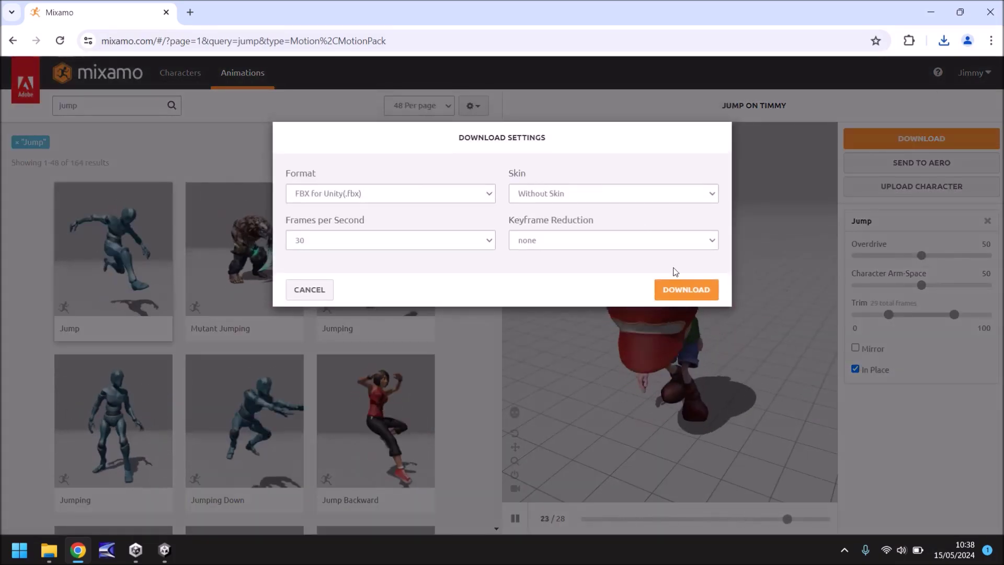
left_click(693, 291)
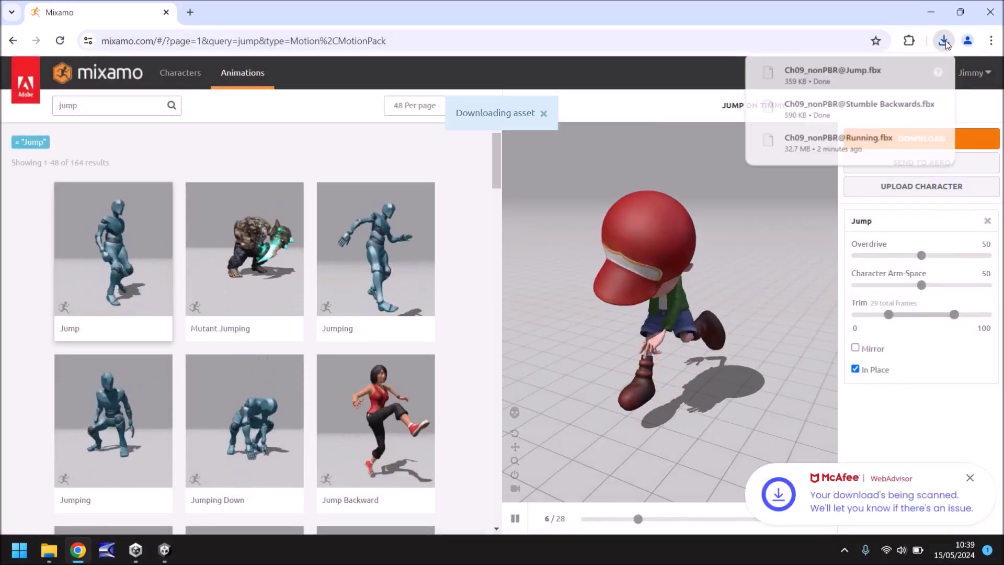
mouse_move(49, 549)
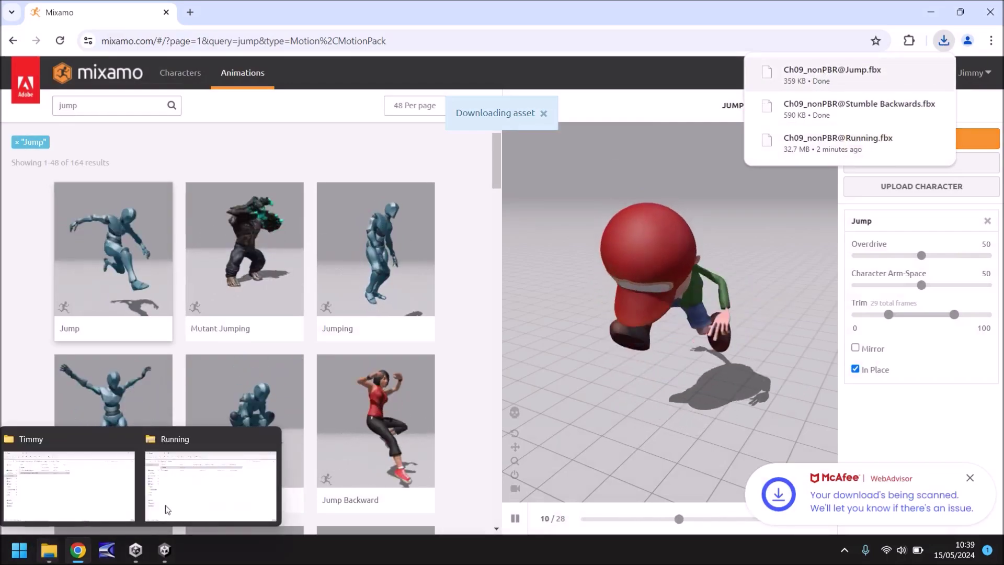
left_click_drag(48, 549, 61, 488)
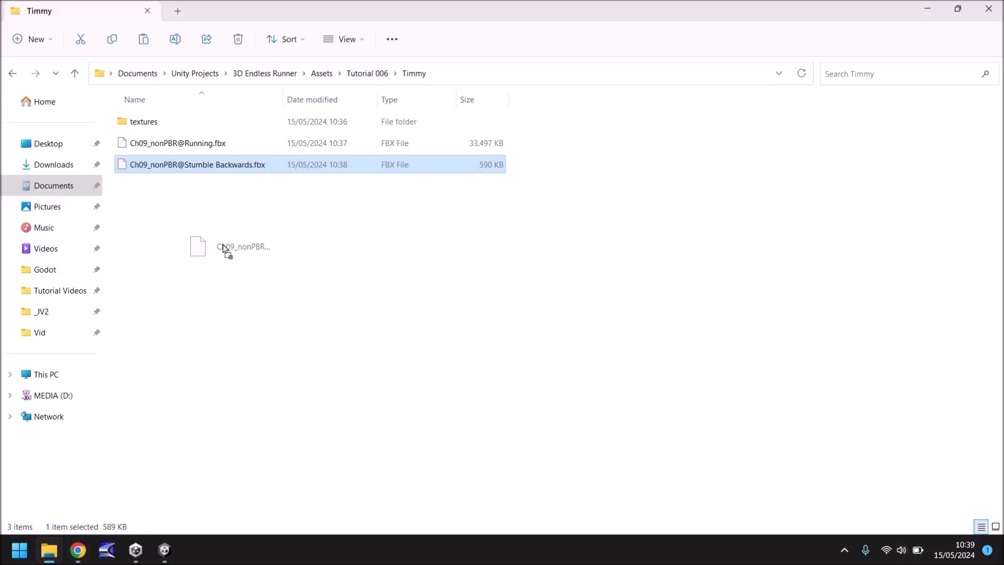
Return to Mixamo in Chrome, search the animations for "idle", and apply the Breathing Idle animation to Timmy
left_click(78, 549)
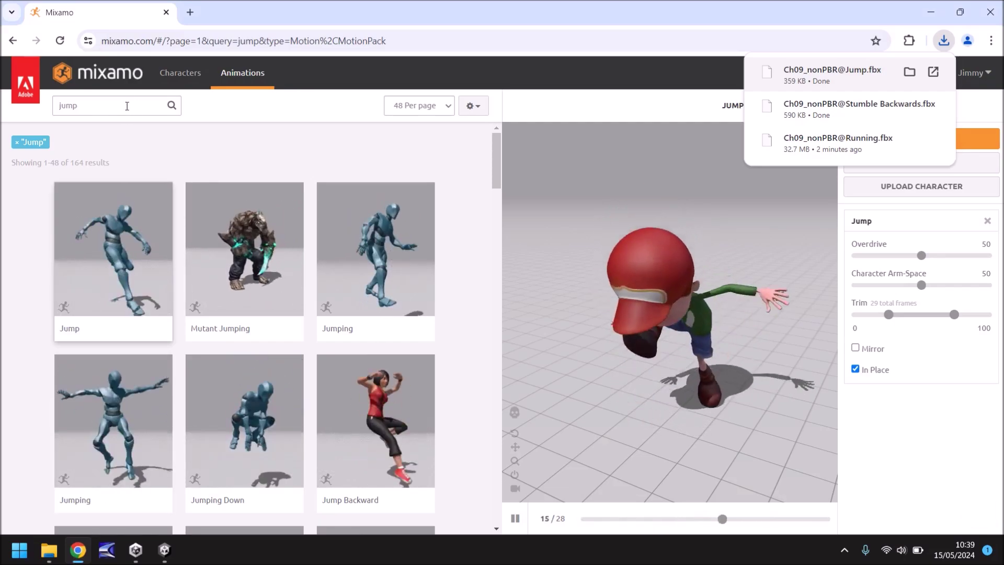
left_click(99, 108)
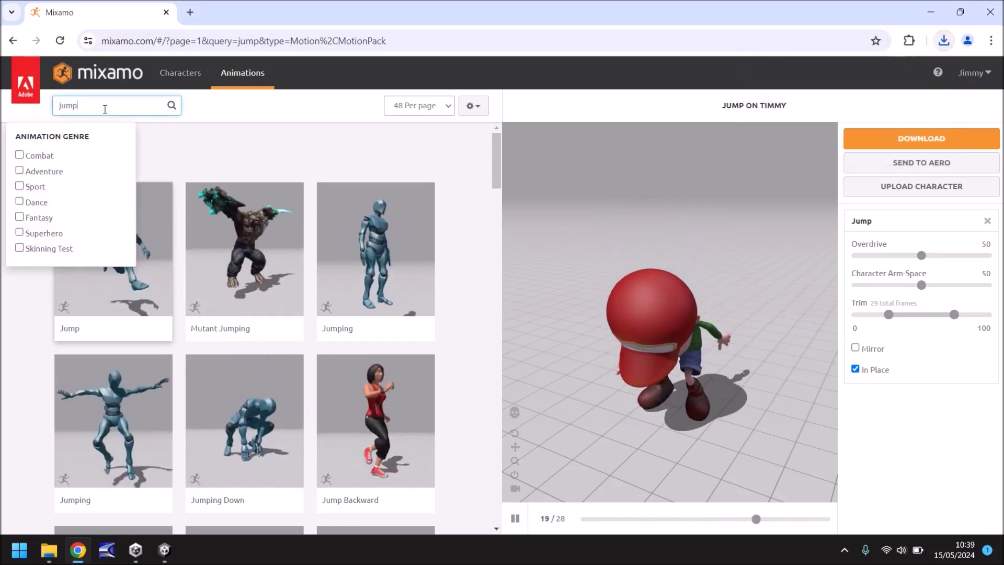
left_click_drag(100, 108, 47, 113)
type("idle")
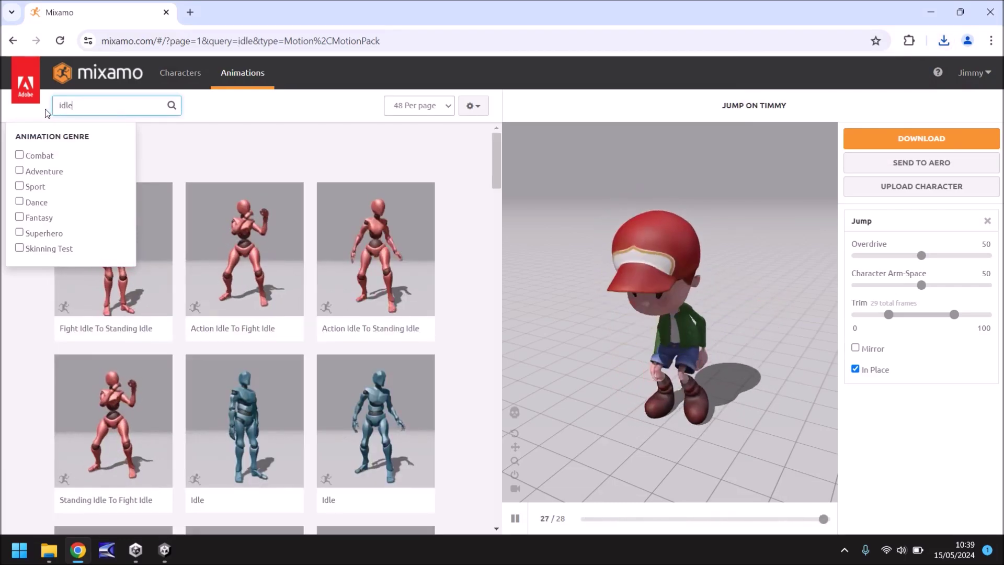
key("Return")
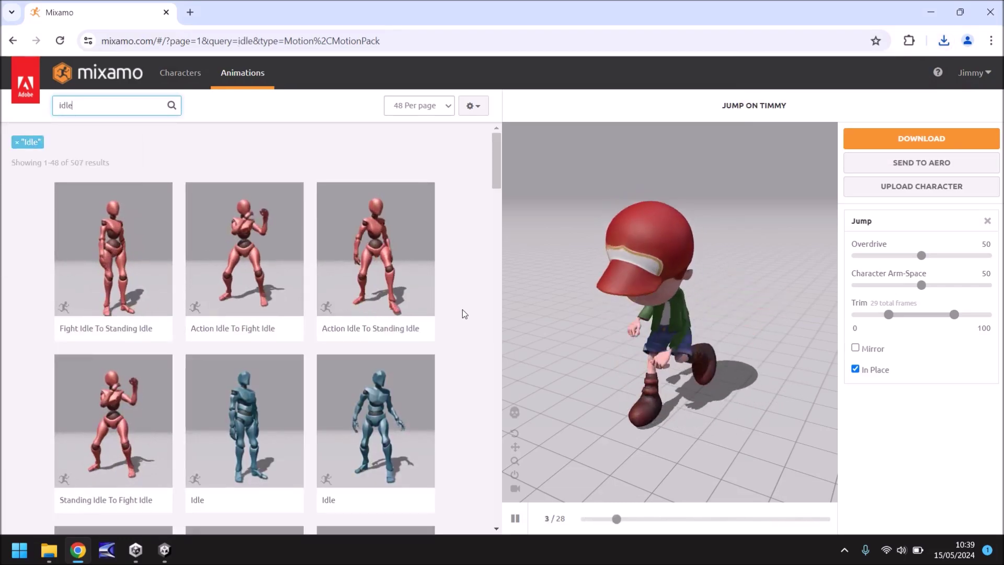
scroll(462, 314, "down", 5)
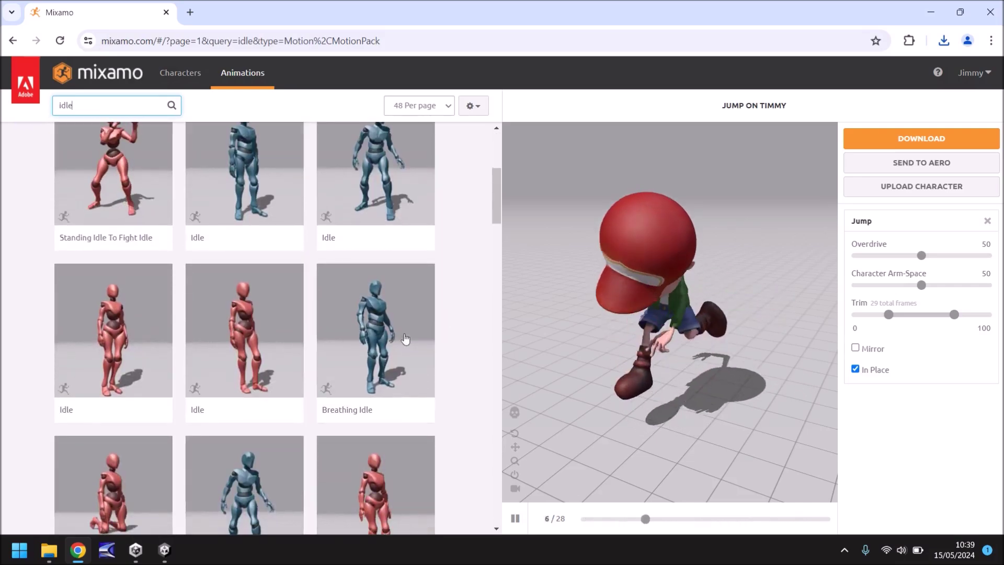
left_click(358, 327)
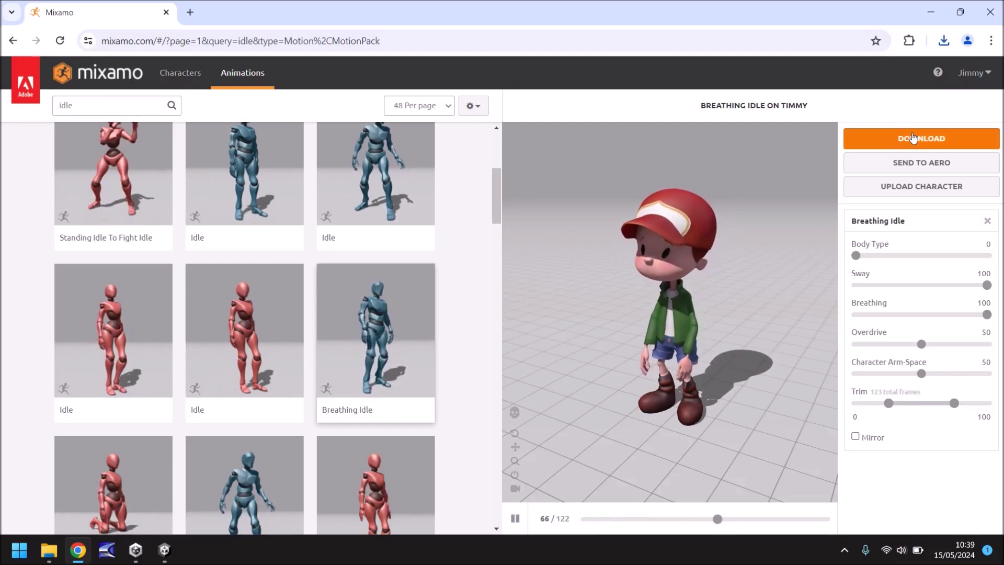
Download the Breathing Idle animation as FBX for Unity(.fbx) without skin and copy Ch09_nonPBR@Breathing Idle.fbx into the Timmy folder in File Explorer
left_click(913, 137)
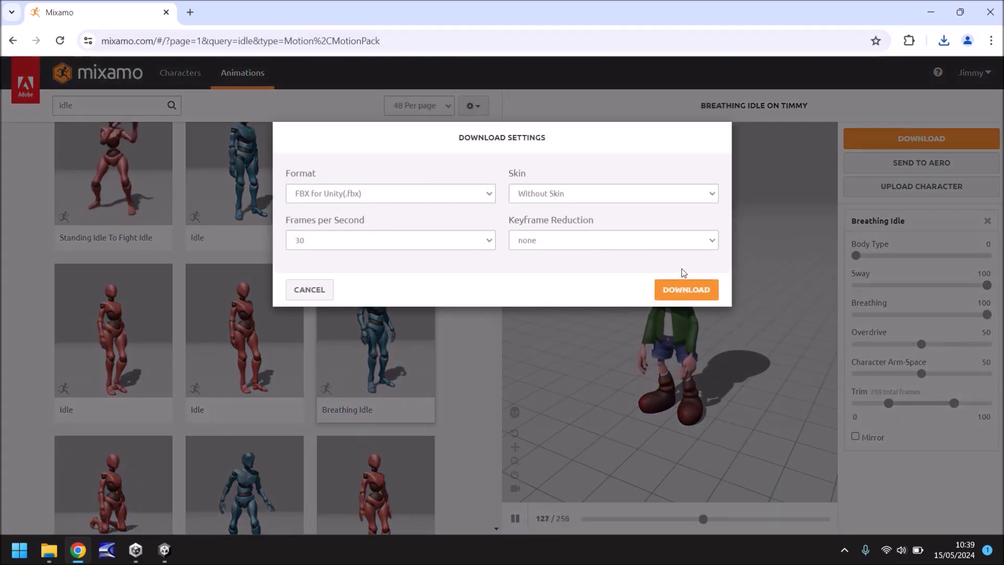
left_click(687, 292)
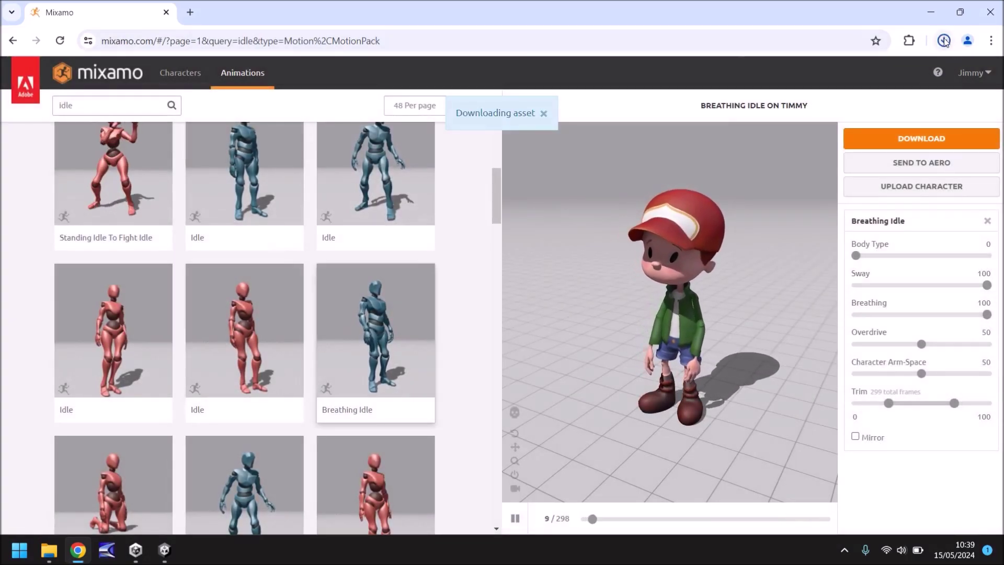
left_click(943, 41)
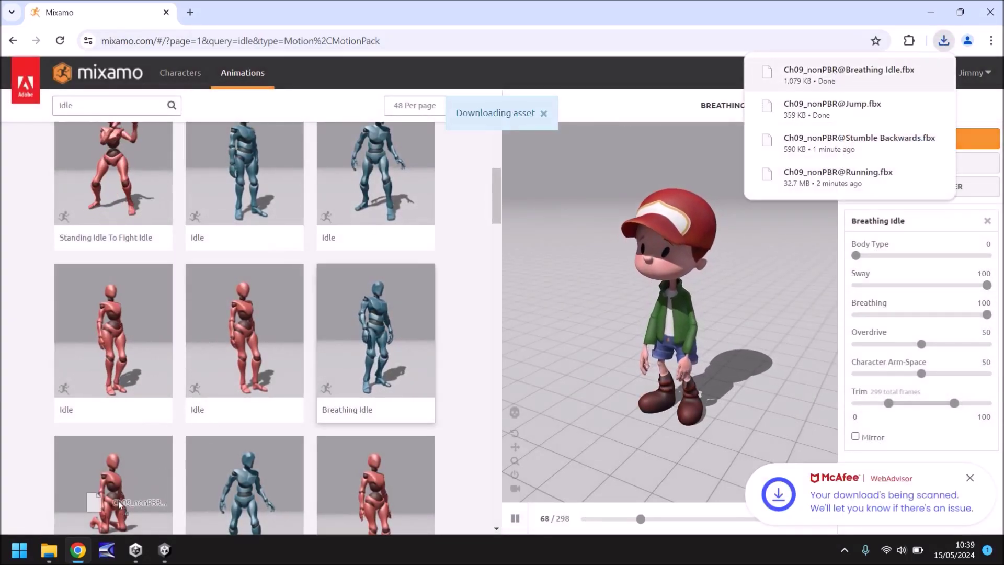
mouse_move(49, 549)
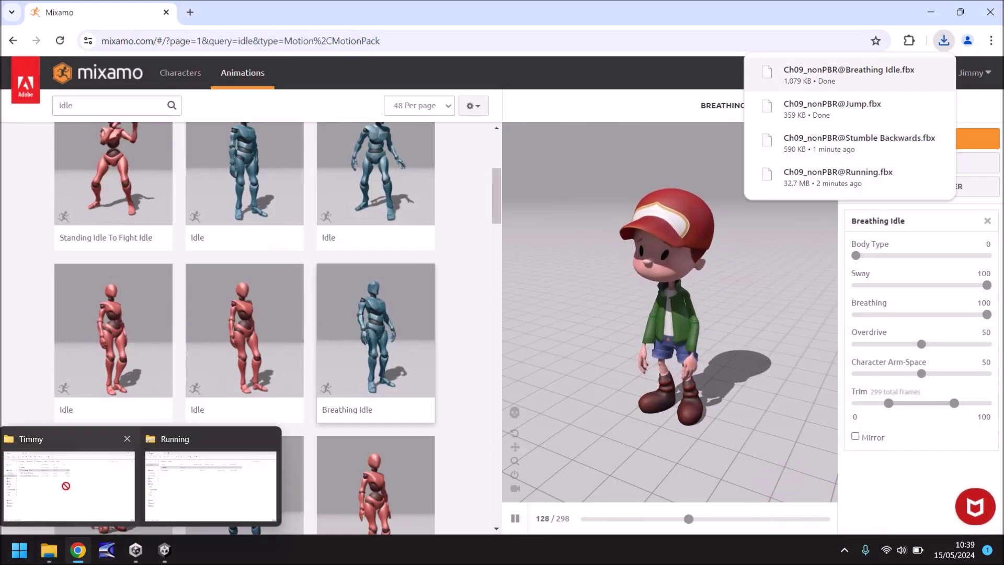
left_click_drag(73, 473, 73, 473)
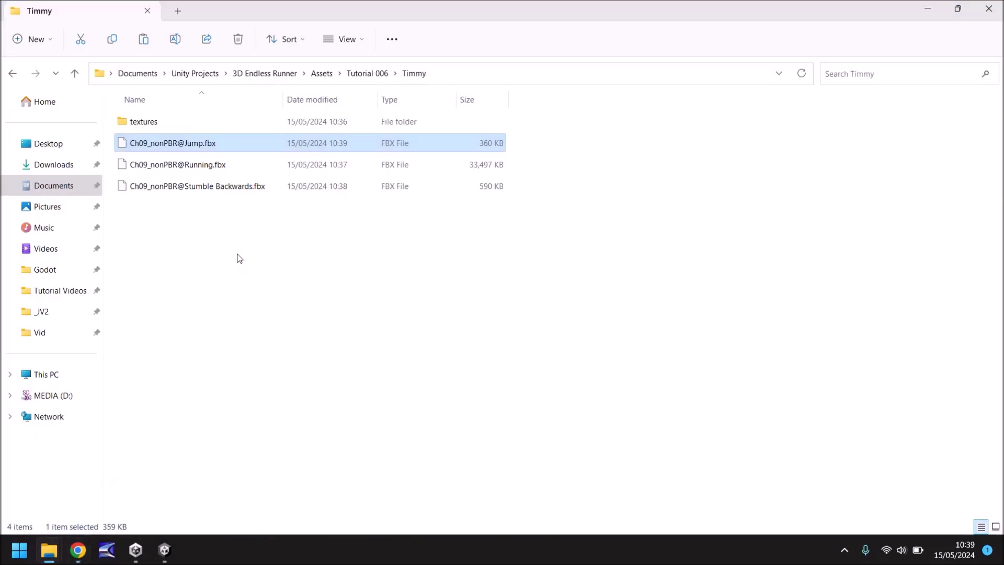
Go up to the Tutorial 006 folder, switch to Unity, and create and open a folder named Characters inside Assets
left_click(378, 73)
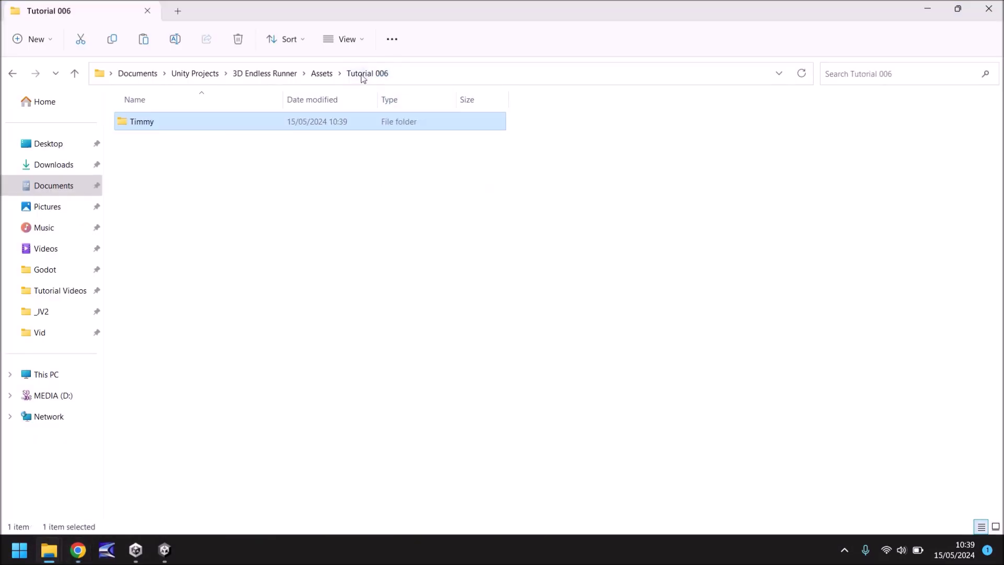
left_click(165, 549)
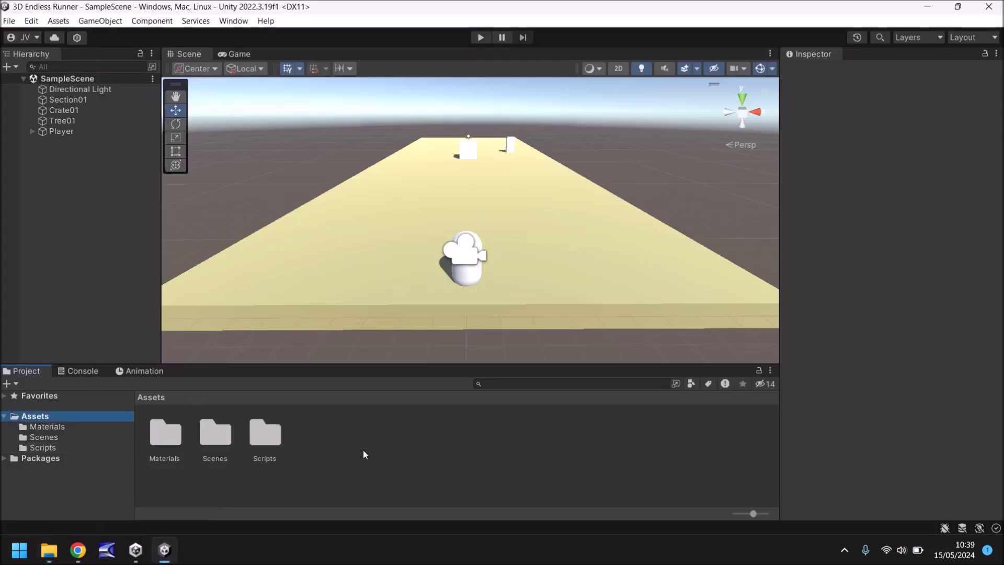
right_click(345, 448)
mouse_move(398, 96)
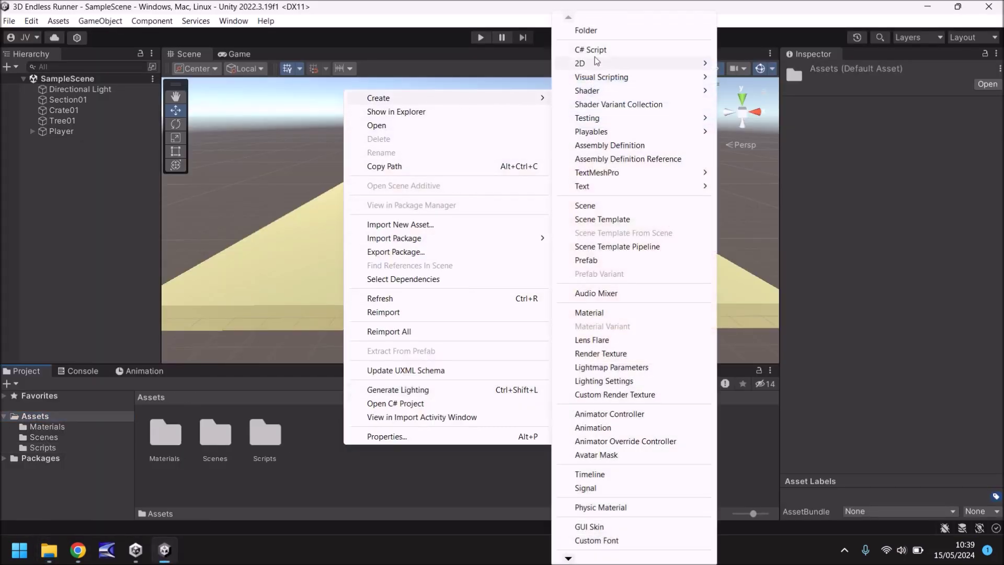
left_click(595, 32)
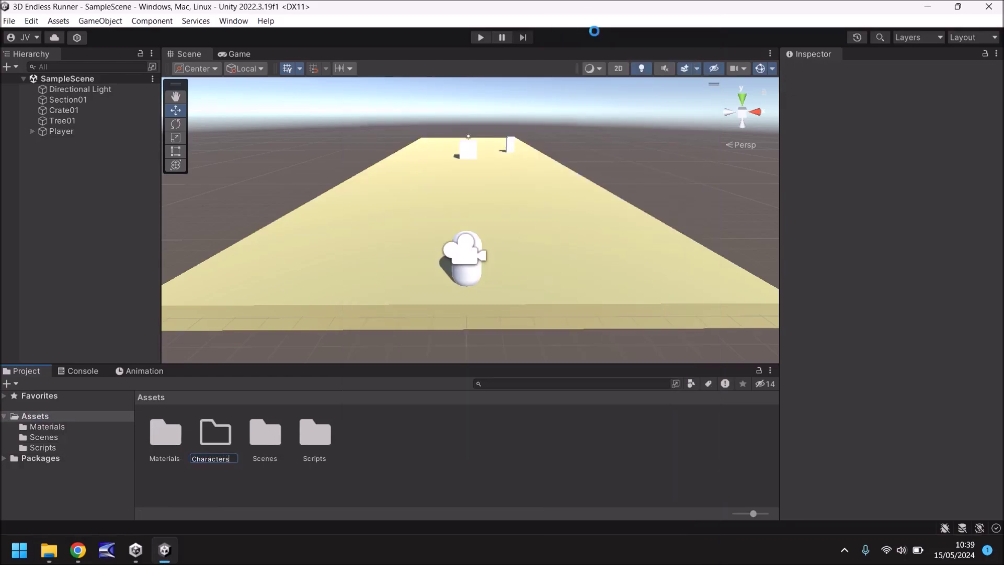
key("Return")
key("Return")
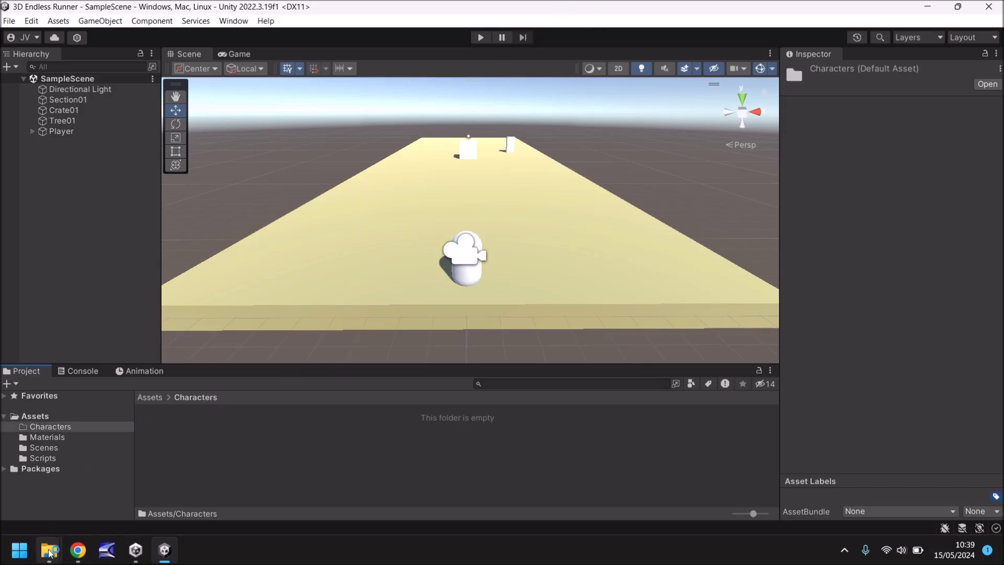
Import the Timmy folder from File Explorer into Unity's Characters folder and ignore the NormalMap settings fix
mouse_move(49, 549)
left_click(79, 479)
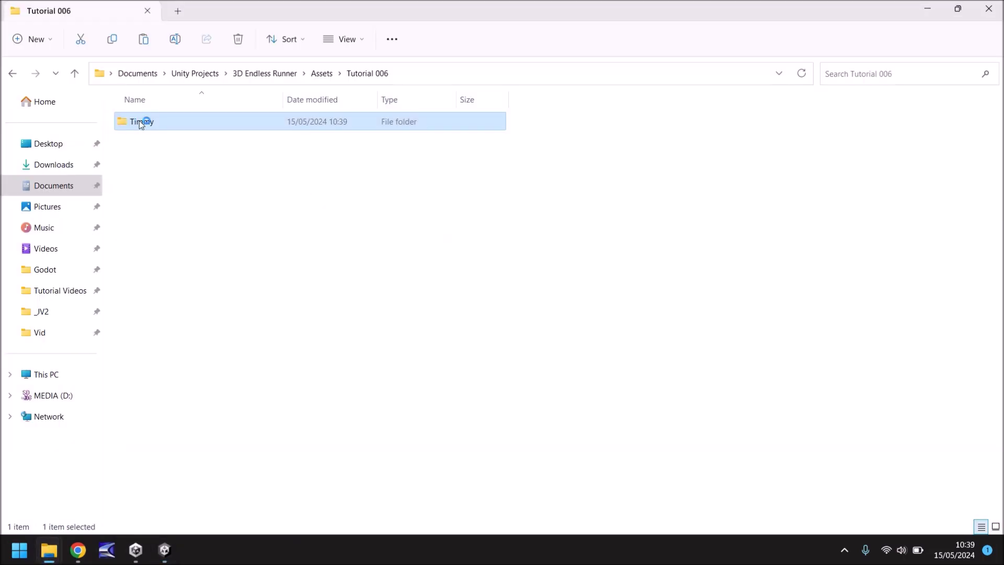
left_click_drag(142, 120, 207, 437)
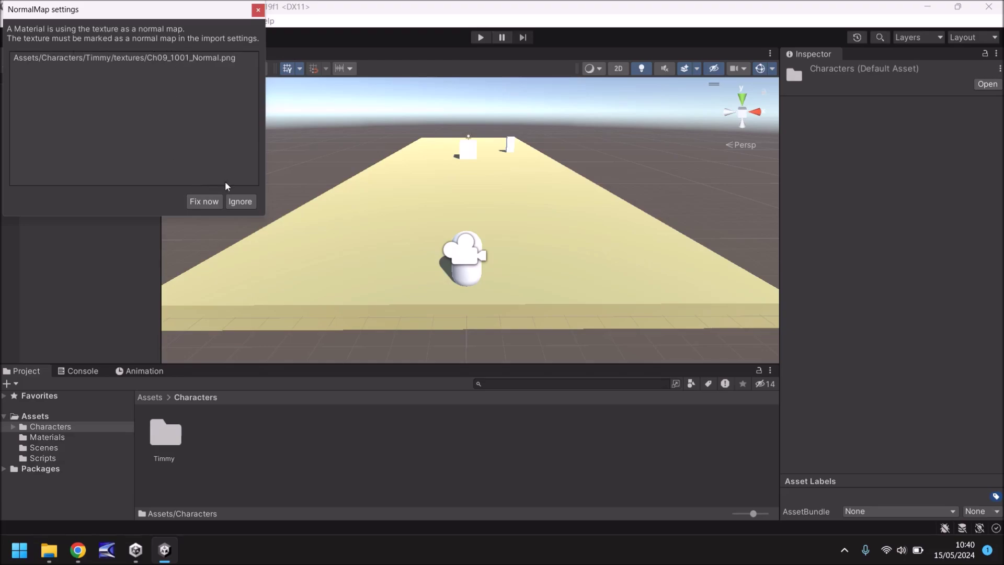
left_click(240, 201)
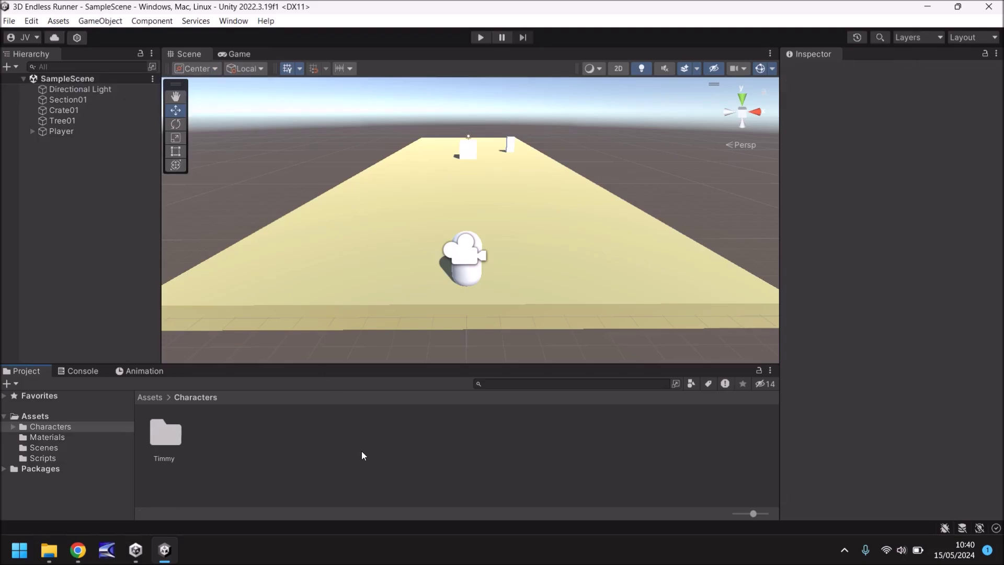
Open the imported Timmy folder, look through its textures subfolder, and return to the Timmy folder
double_click(169, 436)
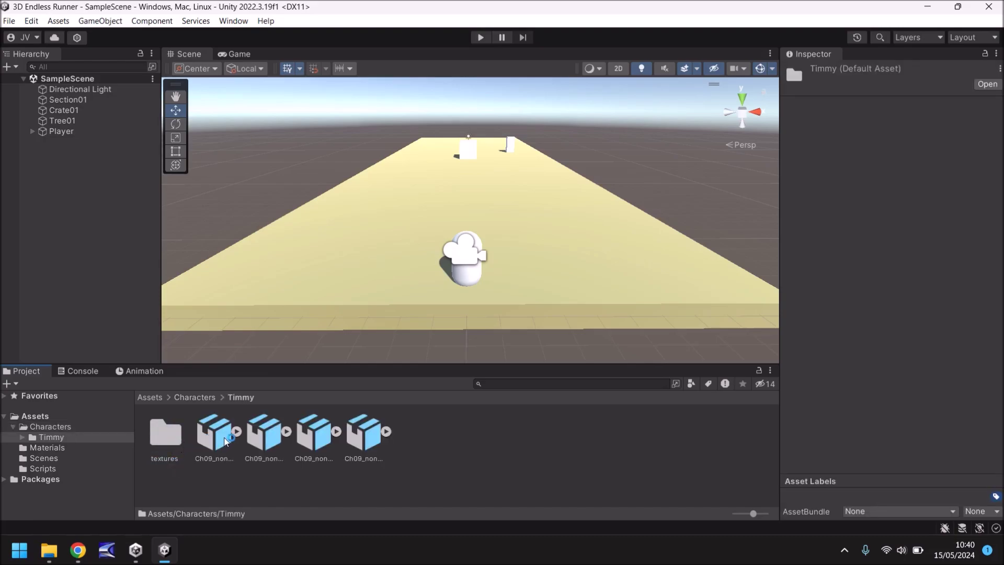
double_click(176, 437)
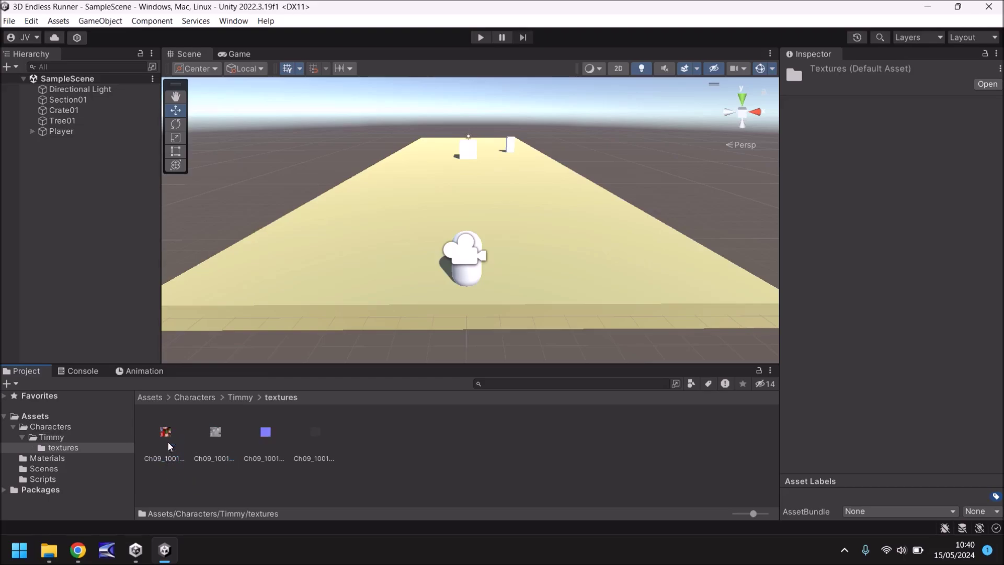
left_click(59, 438)
left_click_drag(214, 434, 391, 254)
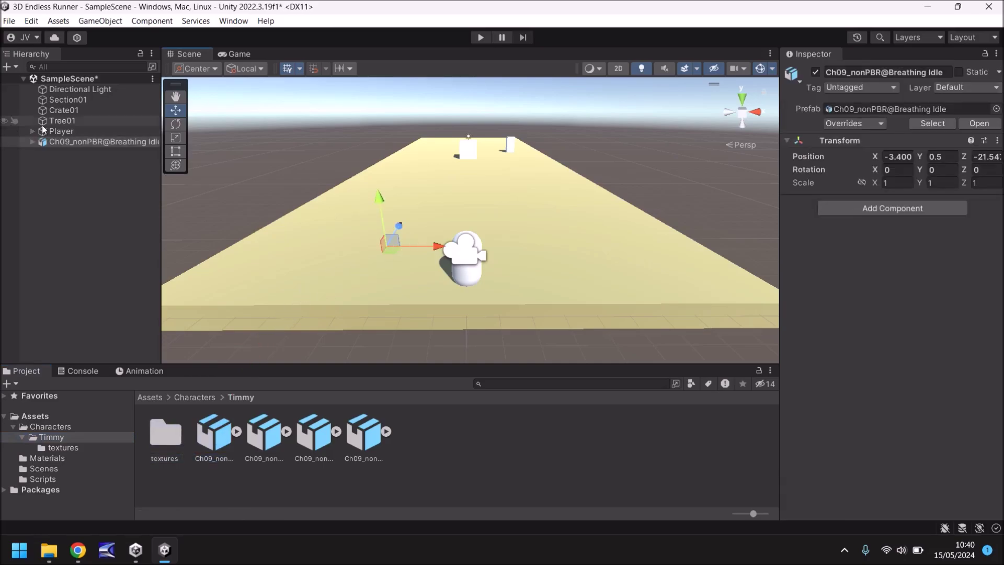
left_click(67, 144)
key("Delete")
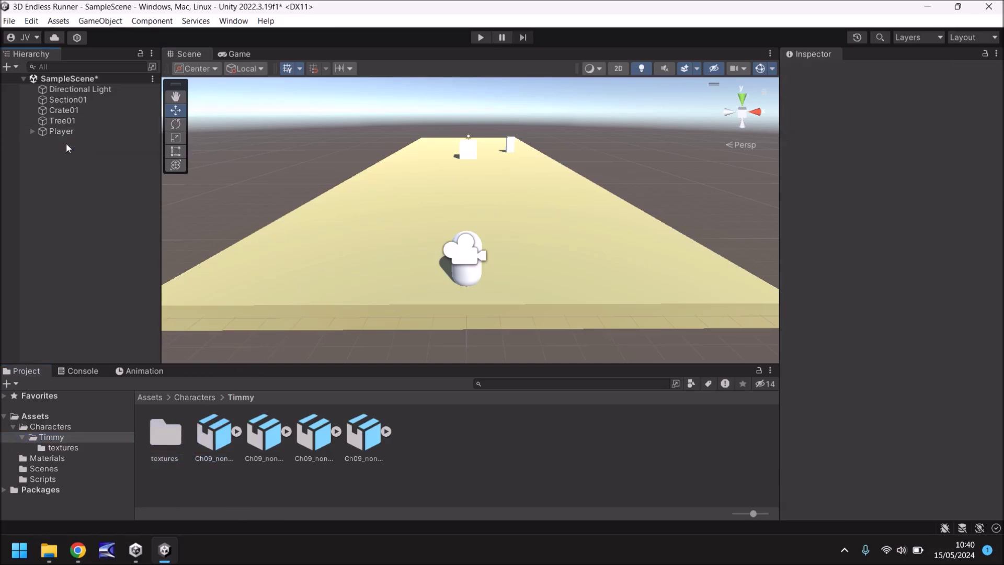
Find the Ch09_nonPBR@Running model among the Timmy assets and place it in the scene beside the Player capsule
left_click(229, 439)
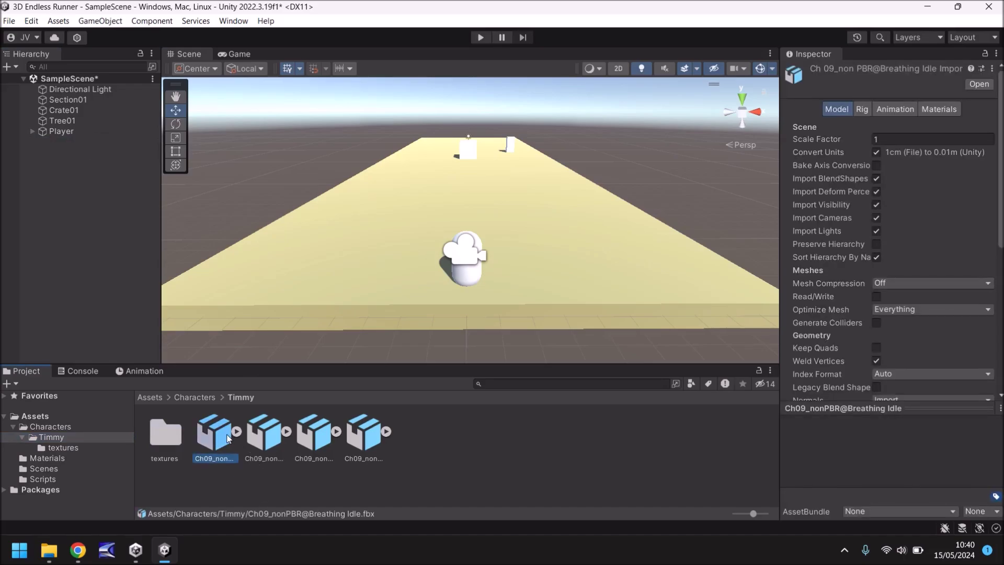
key("Right")
key("Right")
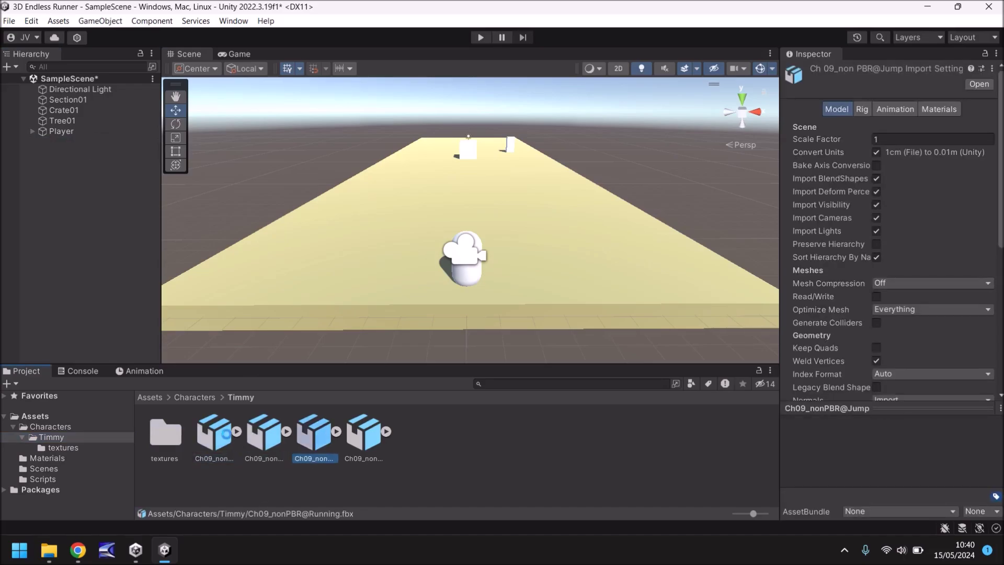
left_click_drag(306, 442, 427, 270)
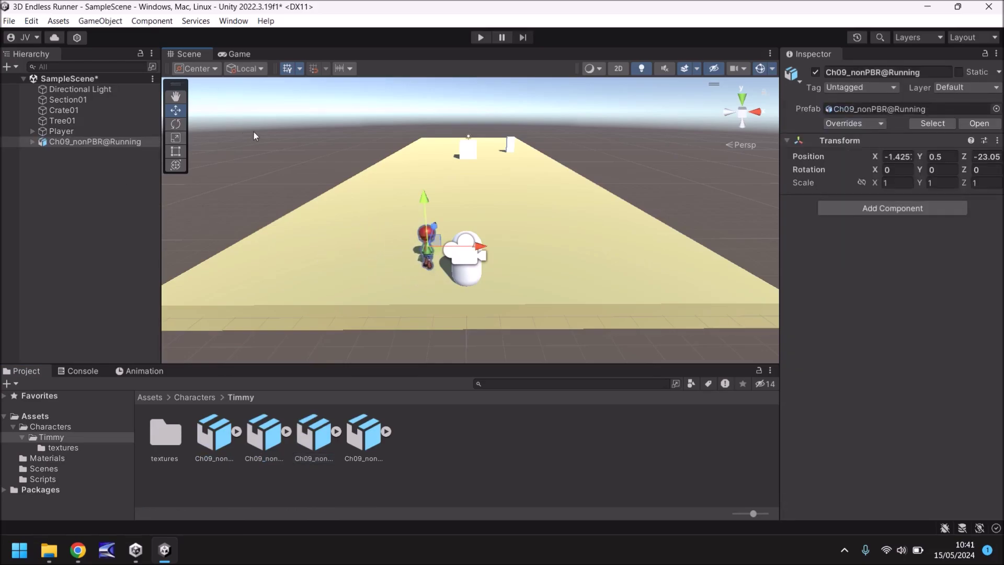
Run the game to examine the Running character in the Scene view while playing, and stop it again
left_click(480, 37)
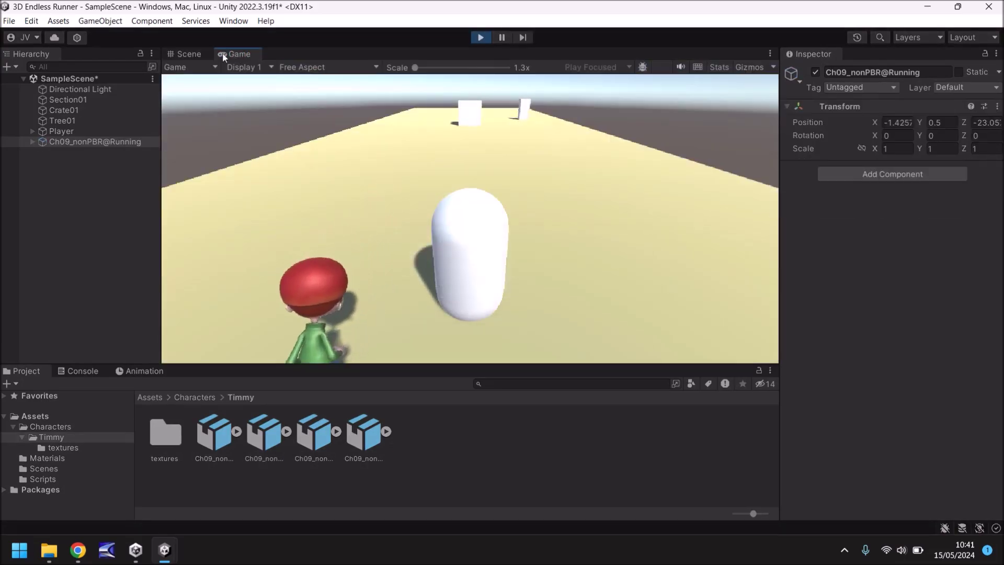
left_click(189, 54)
key("f")
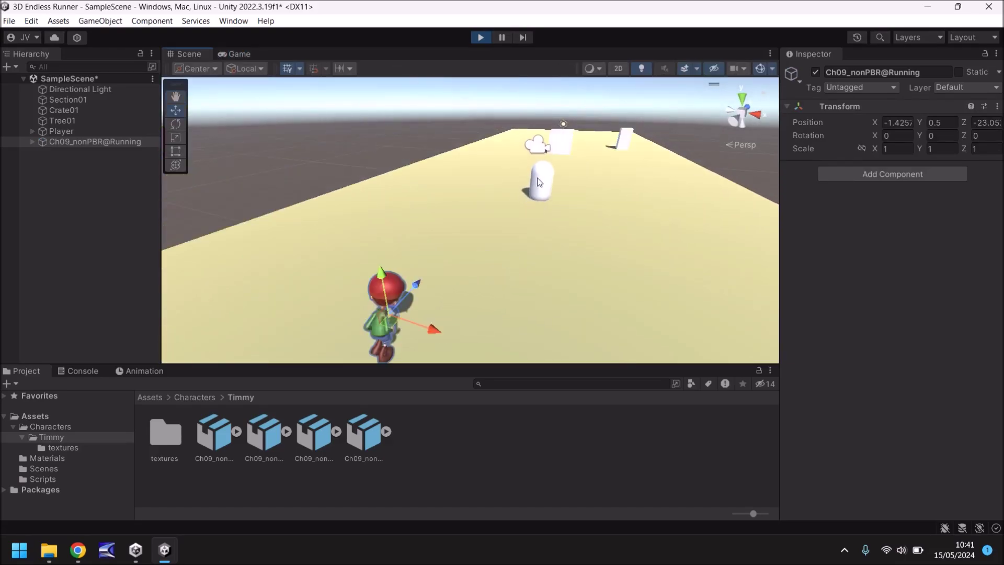
left_click(480, 38)
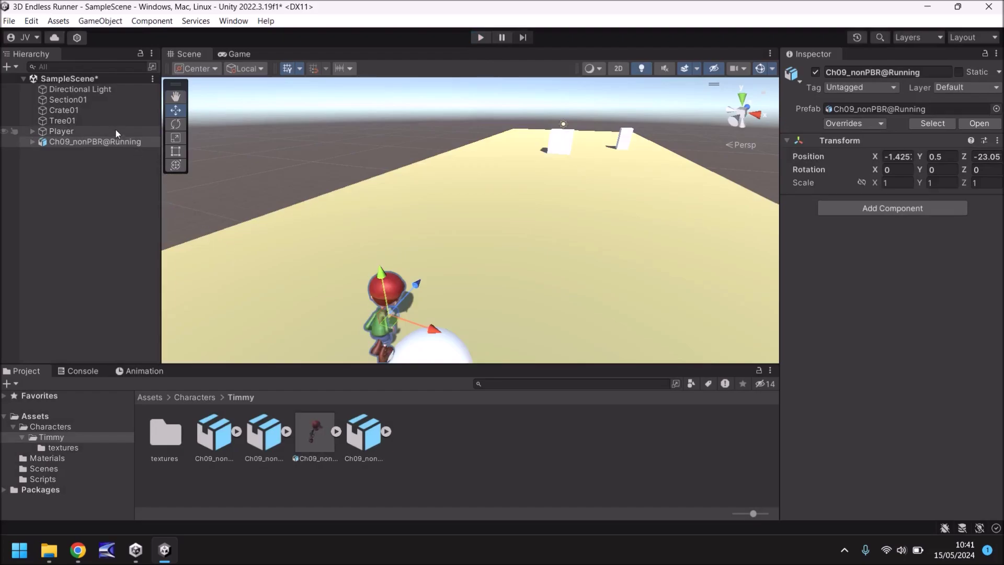
Make Ch09_nonPBR@Running a child of the Player object and rename Player to Timmy
middle_click_drag(352, 230, 481, 337)
left_click_drag(79, 140, 59, 132)
left_click(68, 134)
left_click(70, 132)
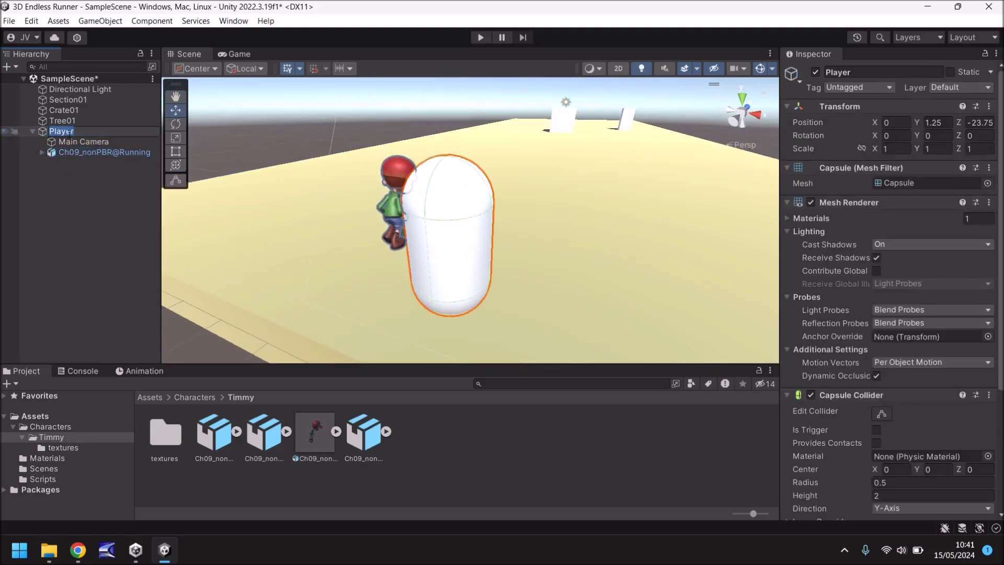
type("Timmy")
key("Return")
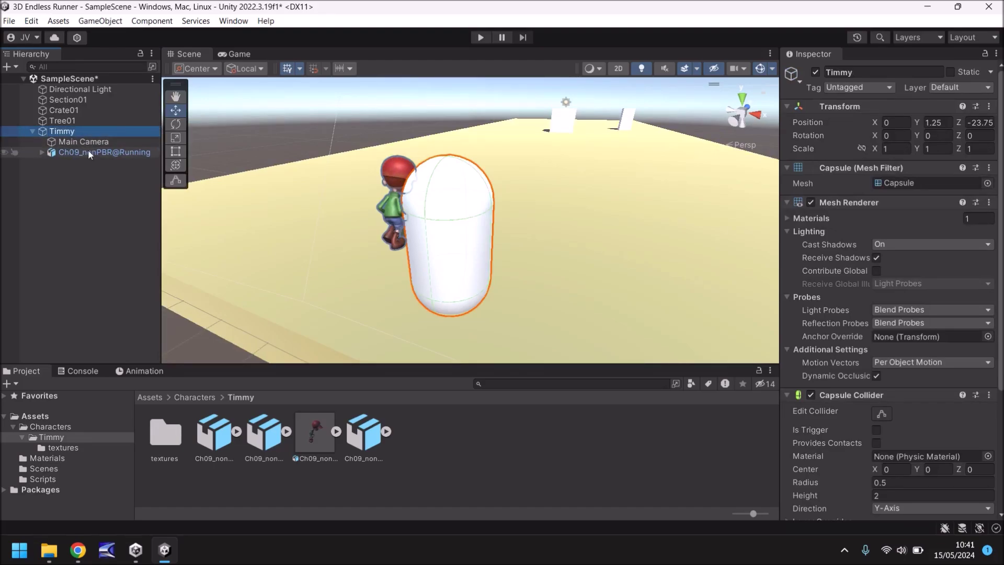
Set the local position of Ch09_nonPBR@Running to X 0, Y 0, Z 0
left_click(89, 152)
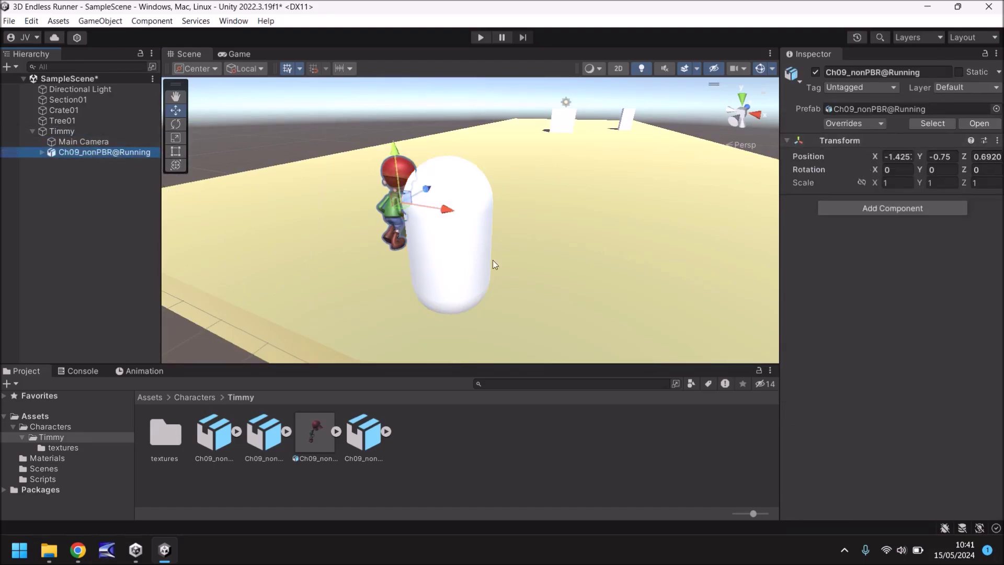
left_click(897, 156)
type("0")
key("Tab")
type("0")
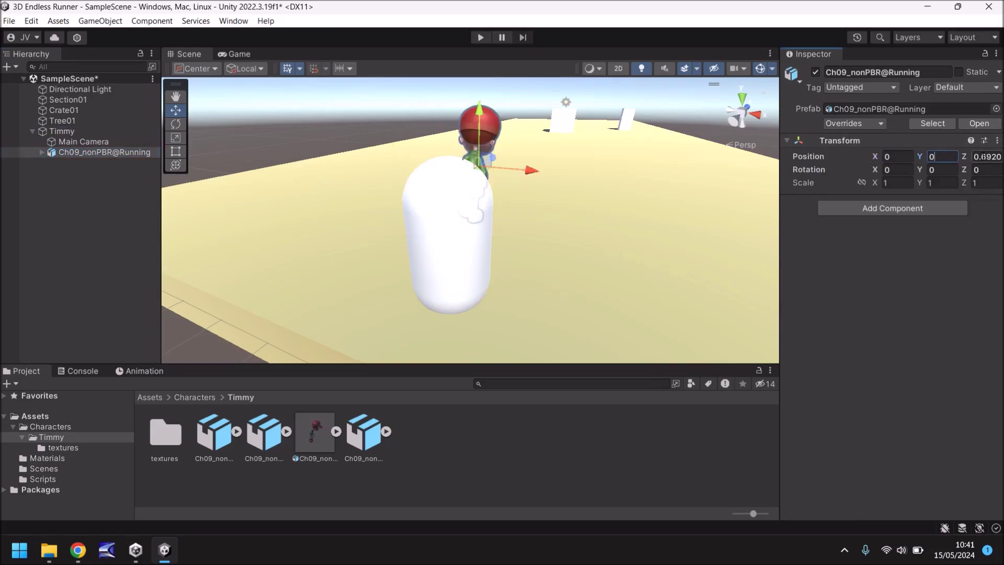
key("Tab")
type("0")
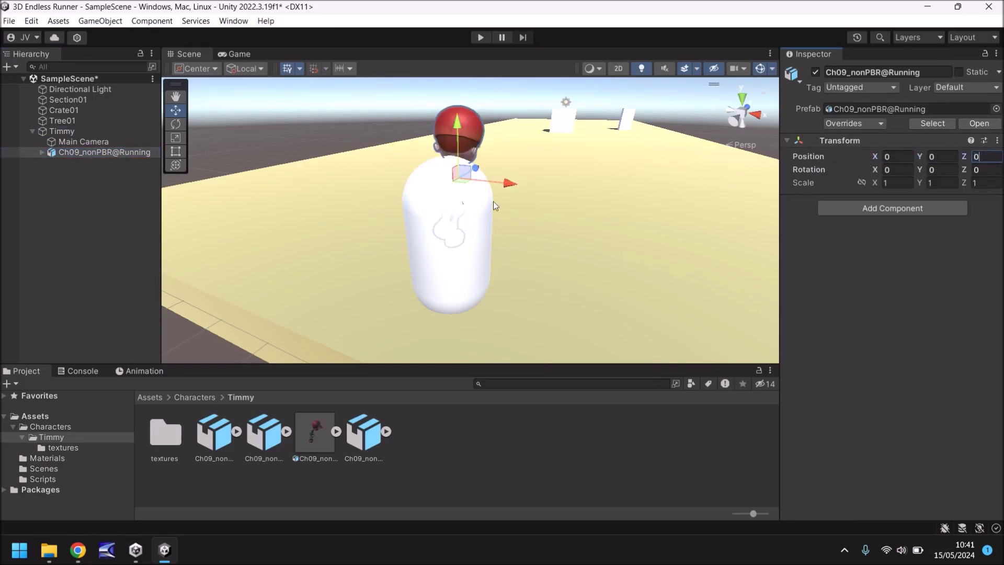
middle_click_drag(540, 197, 504, 195)
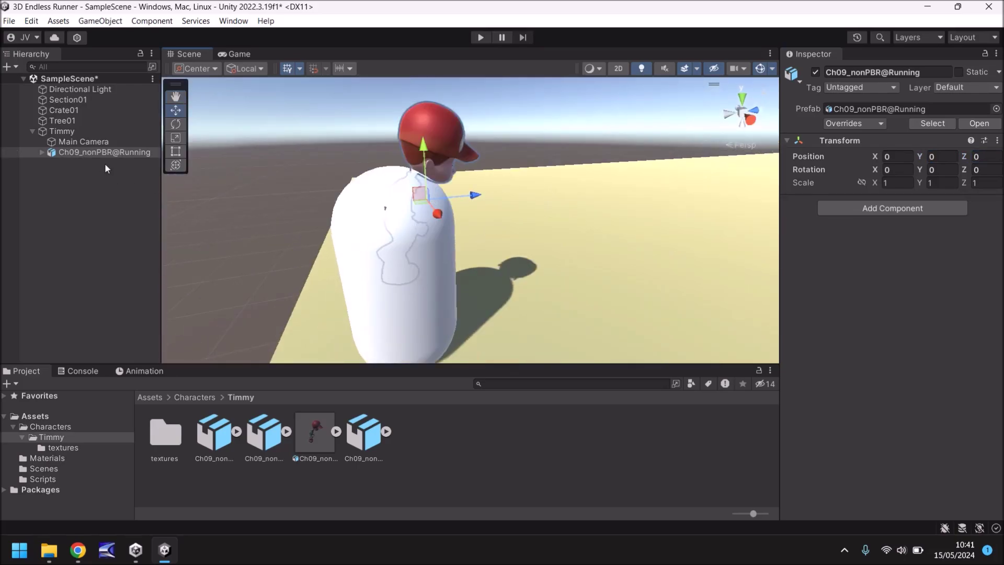
Disable the Mesh Renderer on the Timmy capsule and lower Ch09_nonPBR@Running to about Y -0.758 so it stands on the ground
left_click(63, 133)
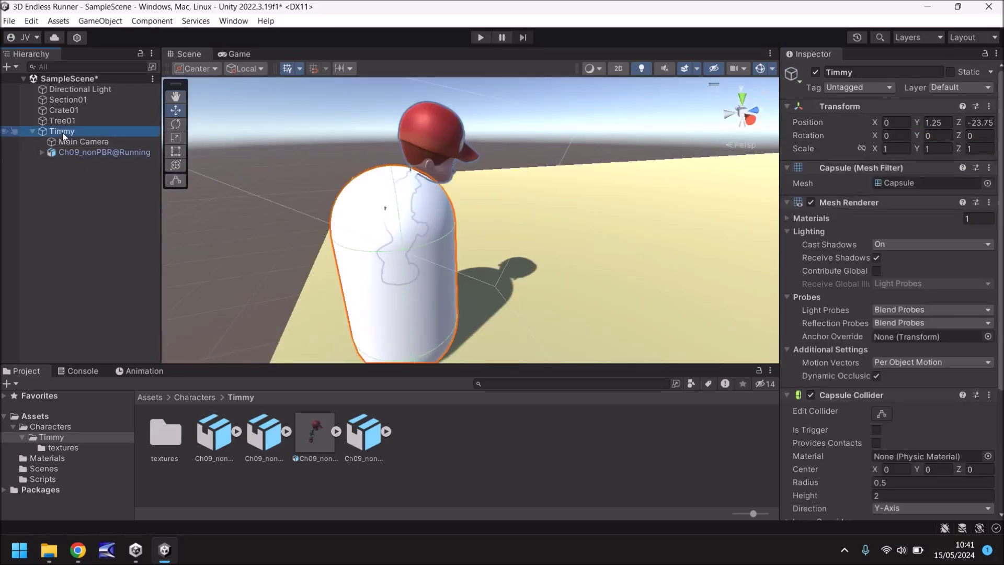
left_click(813, 201)
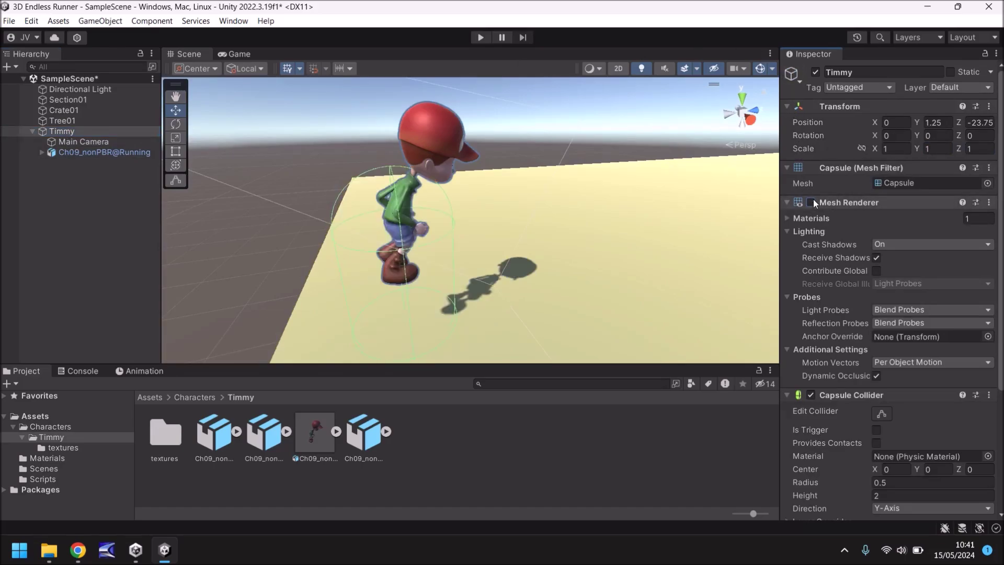
left_click(90, 151)
left_click_drag(425, 147, 421, 229)
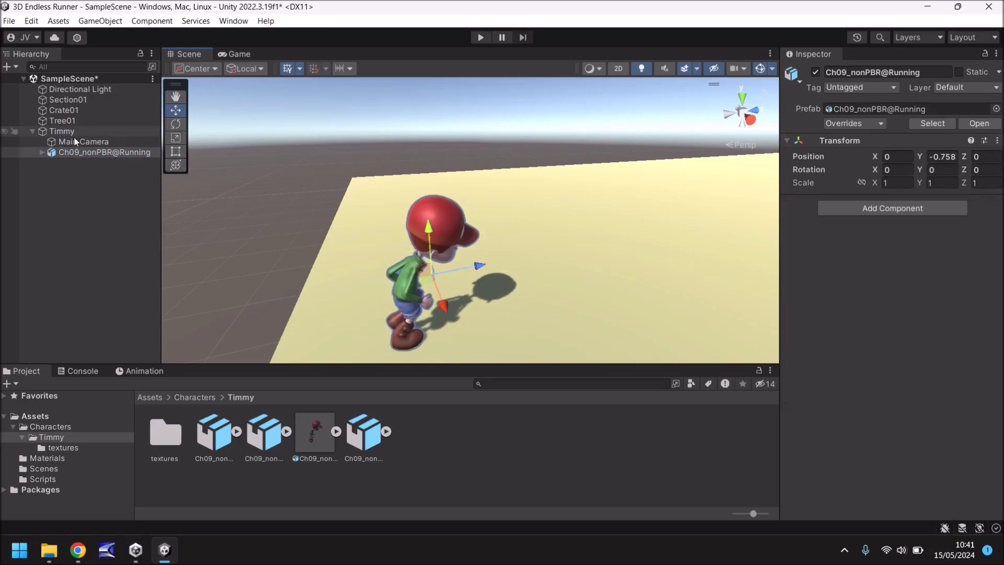
Re-enable Timmy's Mesh Renderer to compare the capsule with the character, and disable it again
left_click(130, 131)
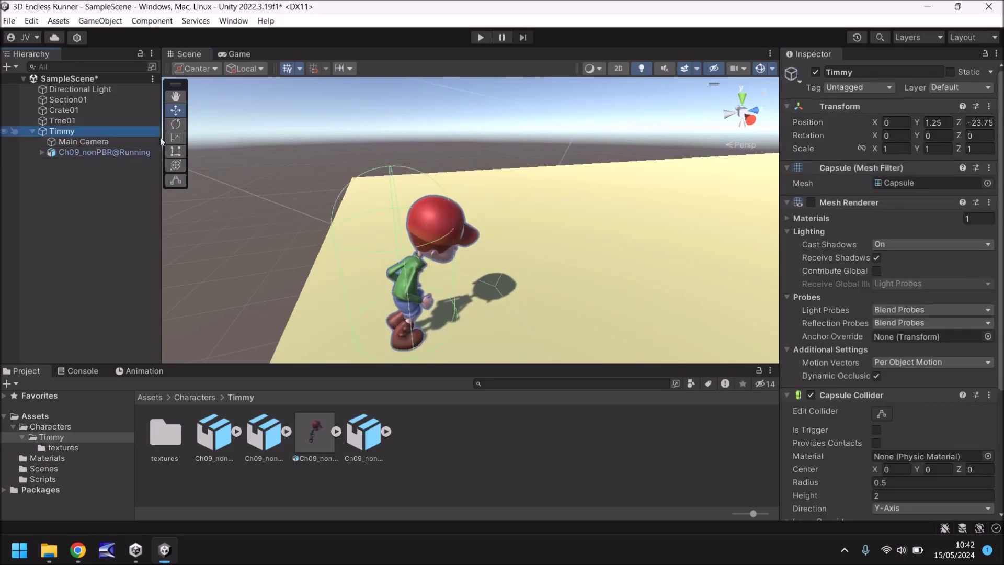
left_click(811, 202)
scroll(458, 237, "up", 5)
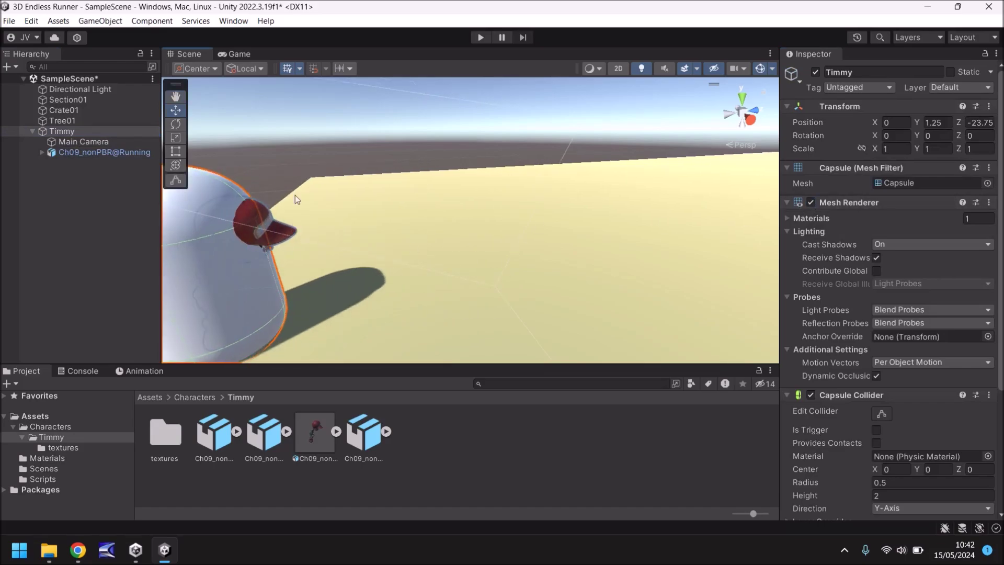
left_click(811, 203)
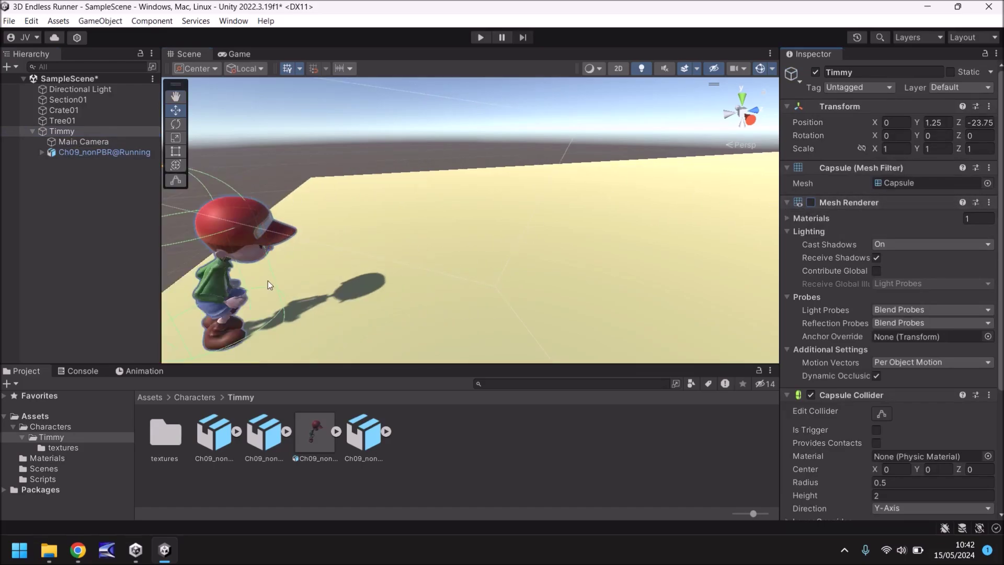
key("f")
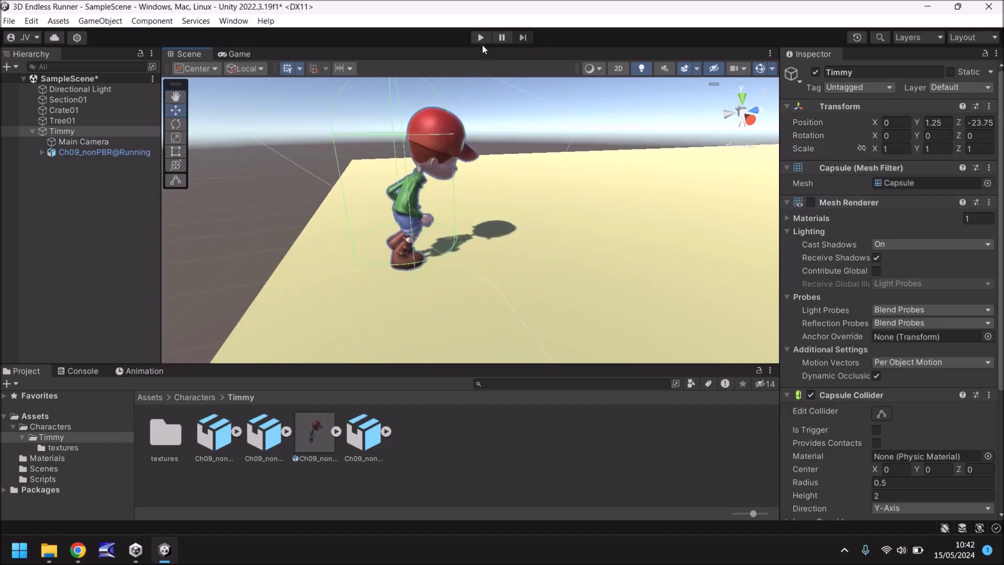
Expand Ch09_nonPBR@Running in the hierarchy and inspect its Ch09 and mixamorig6:Hips children
left_click(49, 153)
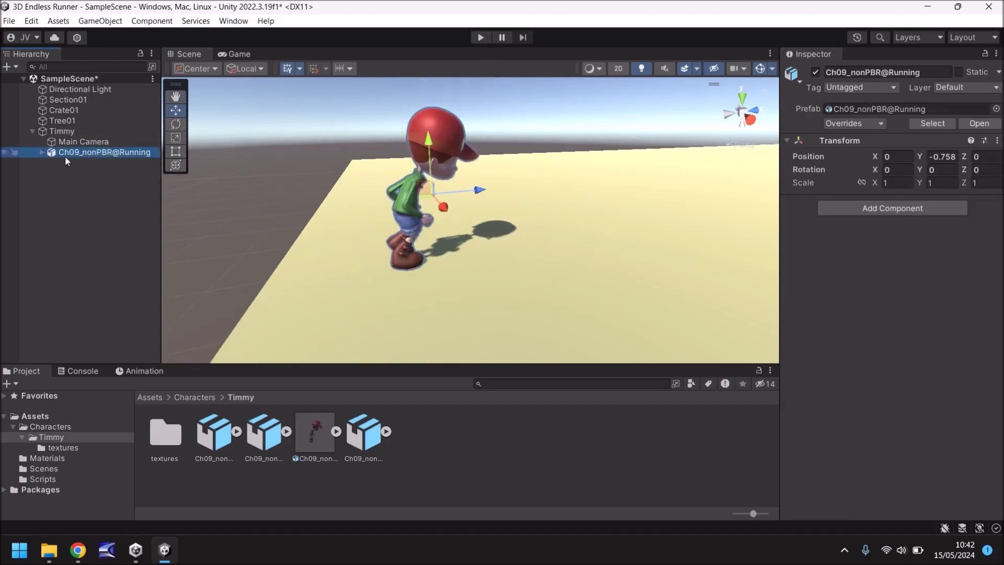
left_click(41, 153)
left_click(70, 162)
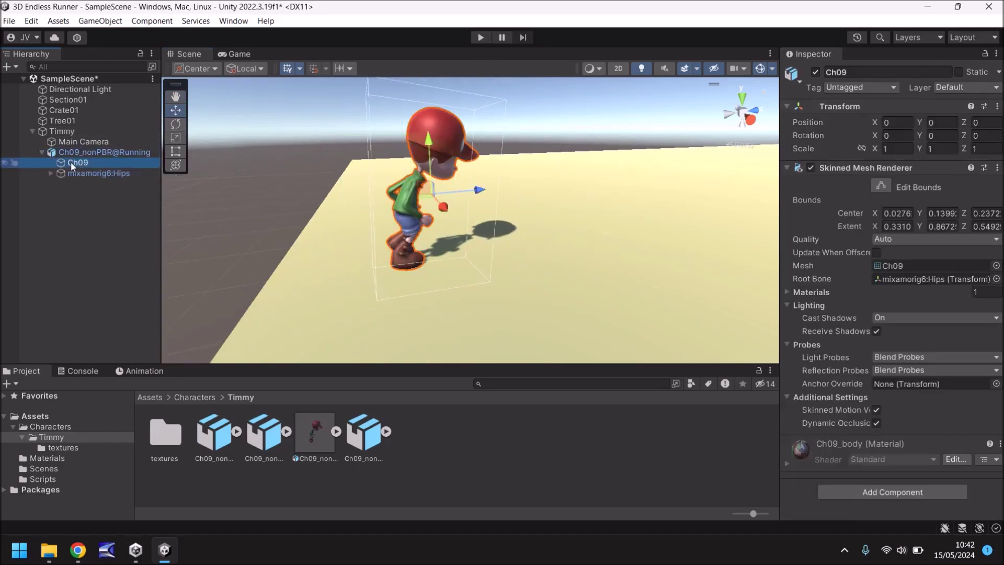
left_click(79, 170)
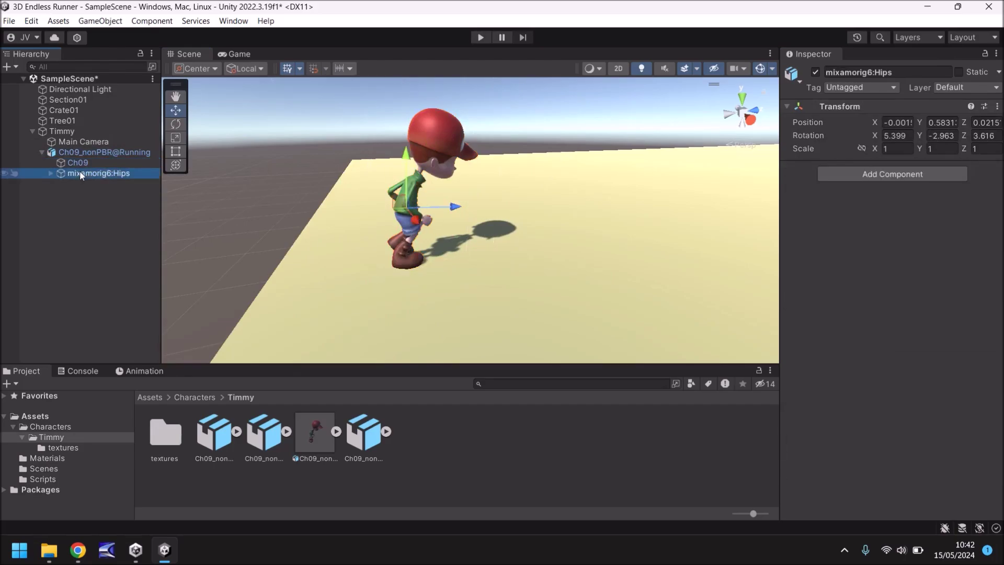
left_click(84, 164)
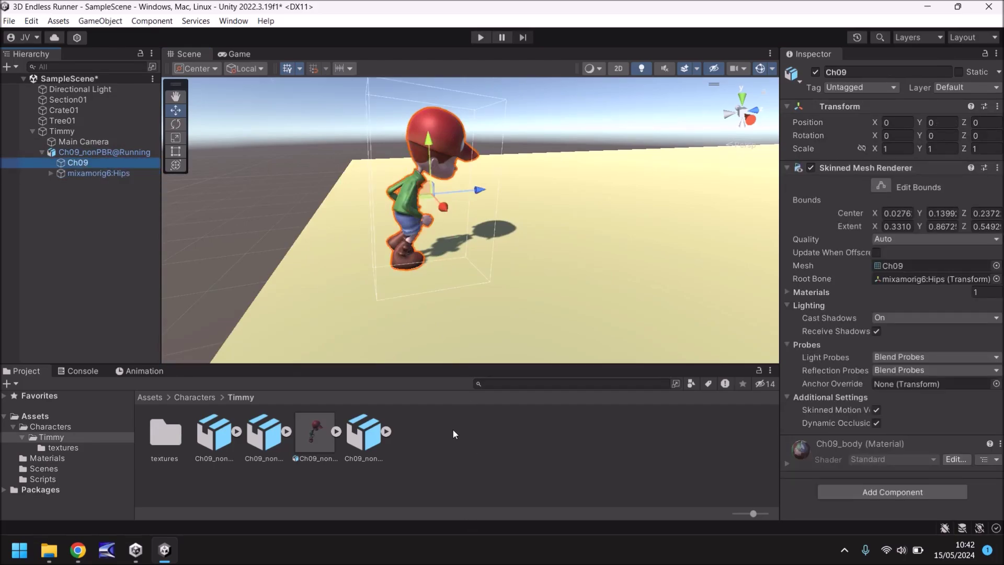
Duplicate the Running clip from the Ch09_nonPBR@Running asset and enable Loop Time on the copy
left_click(335, 432)
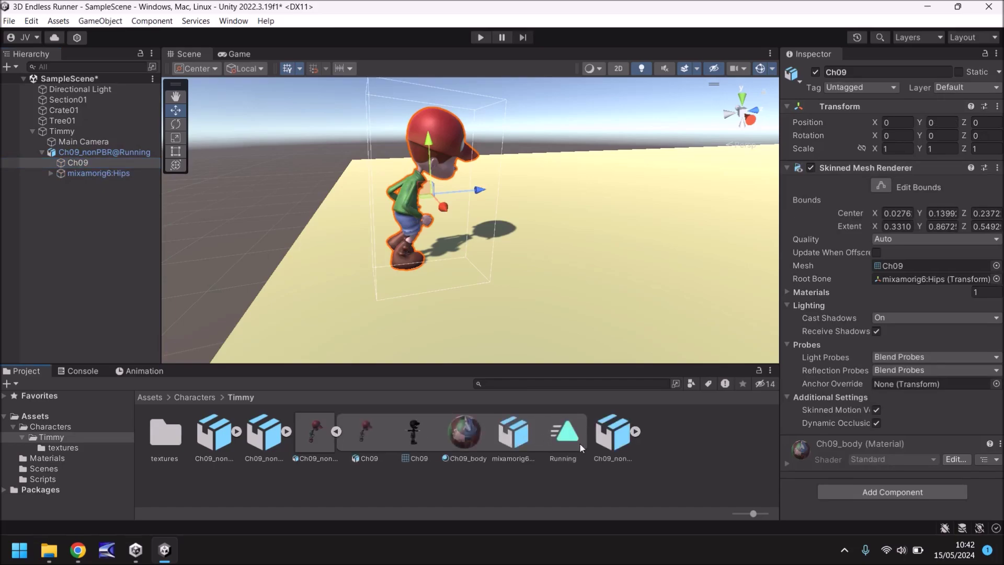
left_click(570, 435)
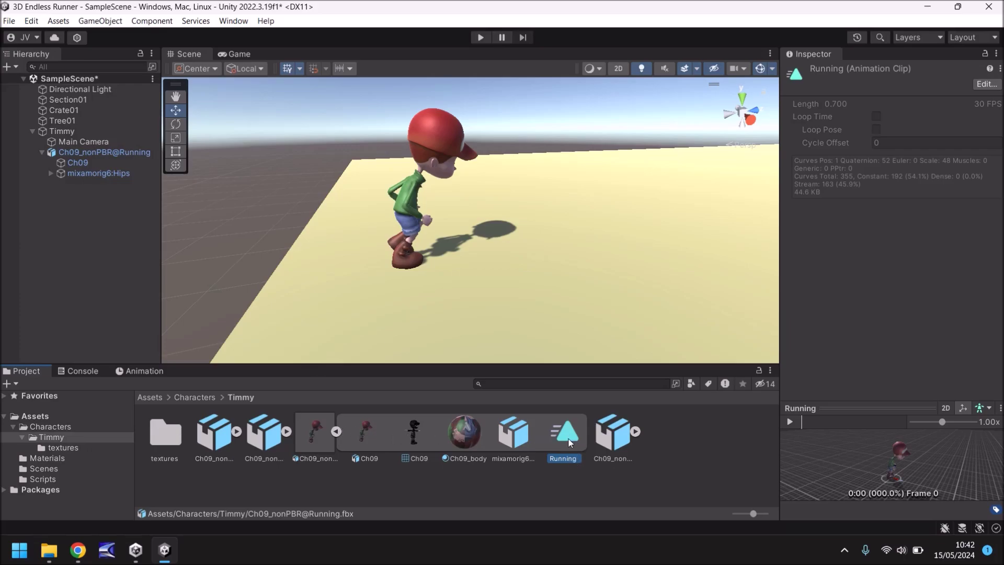
key("ctrl+d")
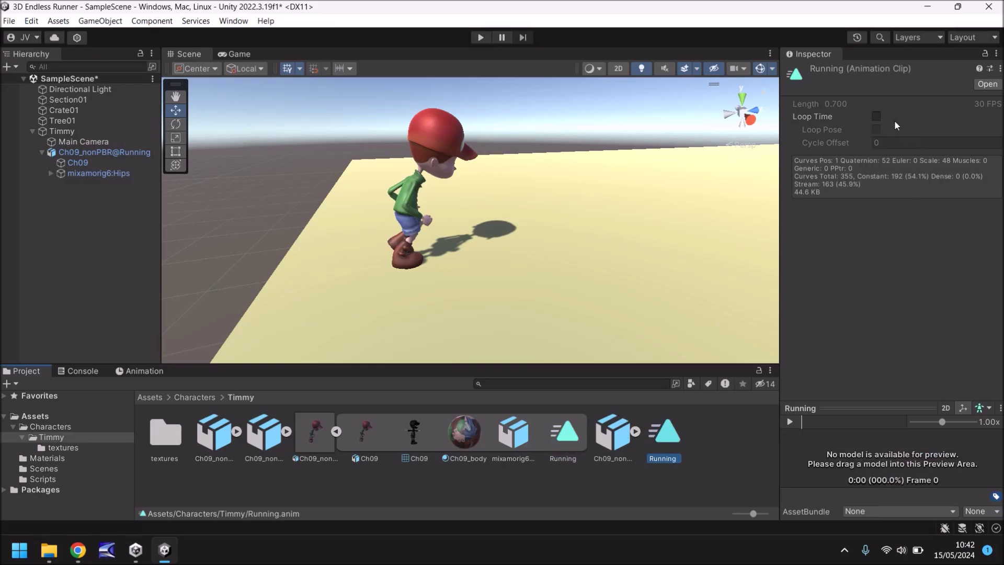
left_click(877, 116)
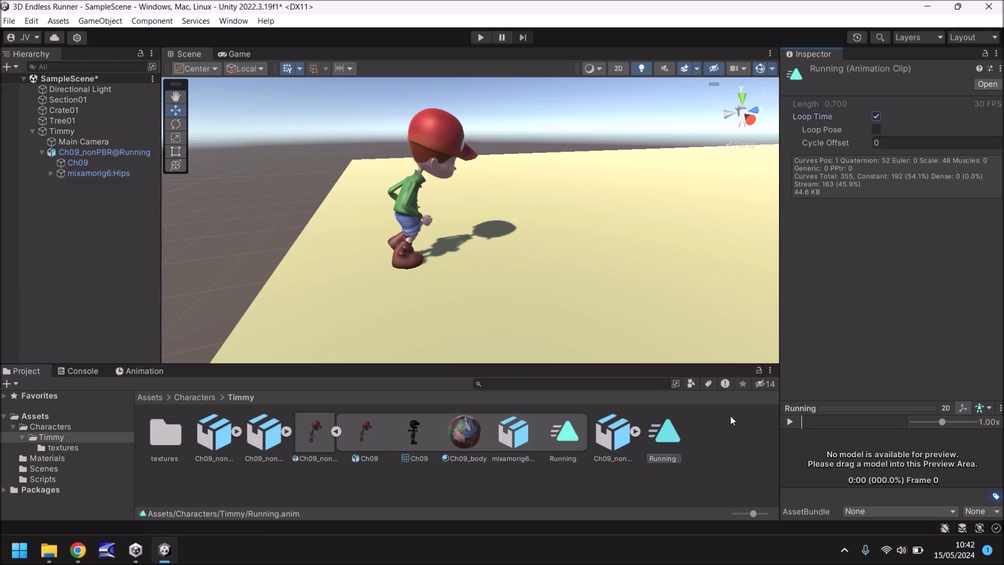
Assign the duplicated Running clip to the Ch09 object under Ch09_nonPBR@Running and run the game to test it
left_click(102, 153)
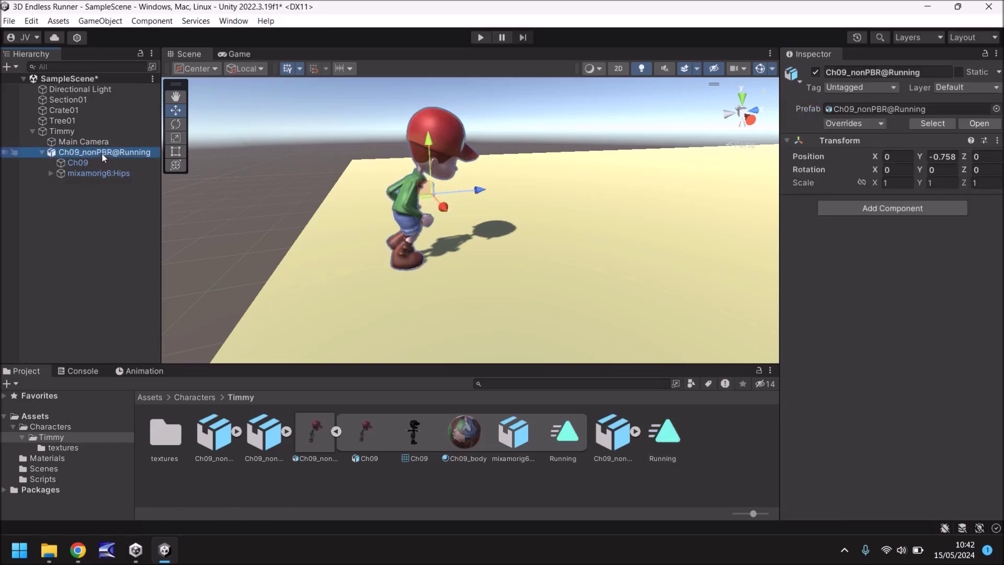
left_click(74, 162)
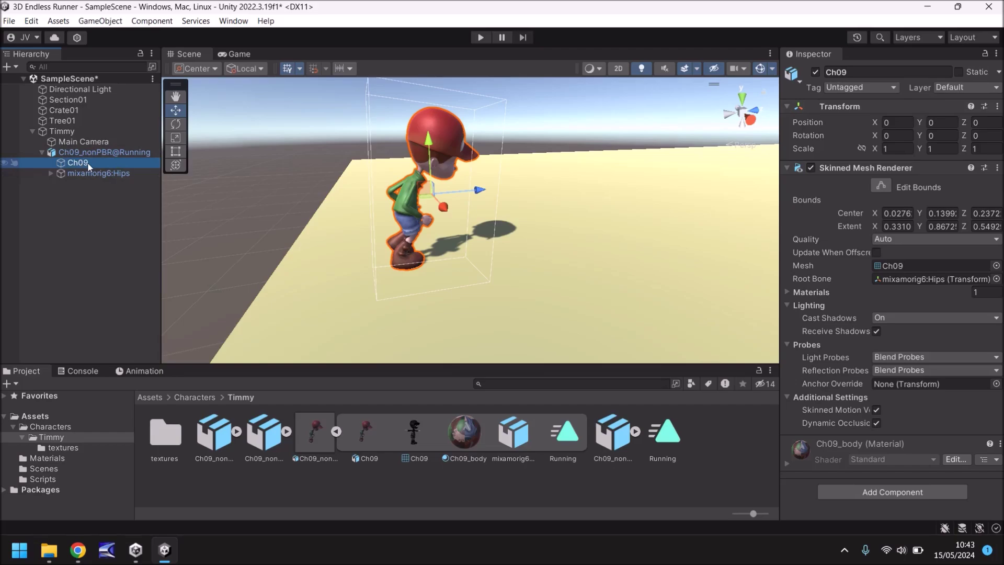
left_click_drag(663, 428, 77, 164)
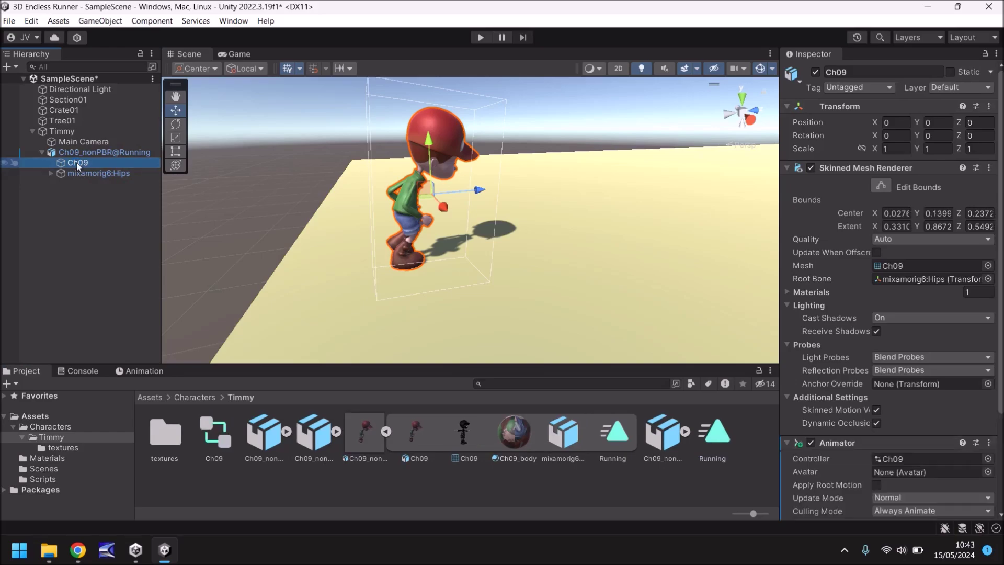
left_click(481, 37)
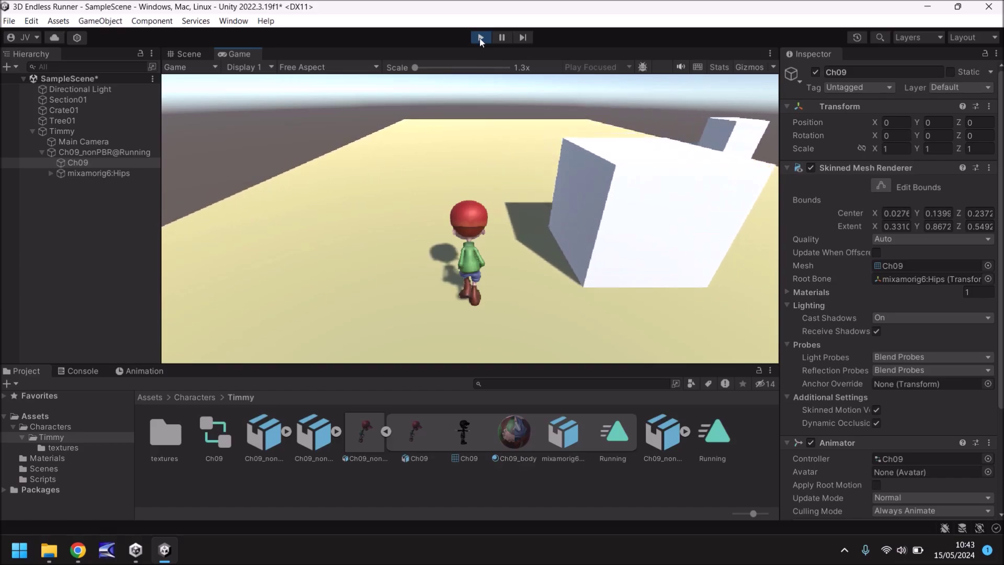
Stop the game, then add an Animation component to Ch09 and assign the duplicated Running clip to it
left_click(480, 38)
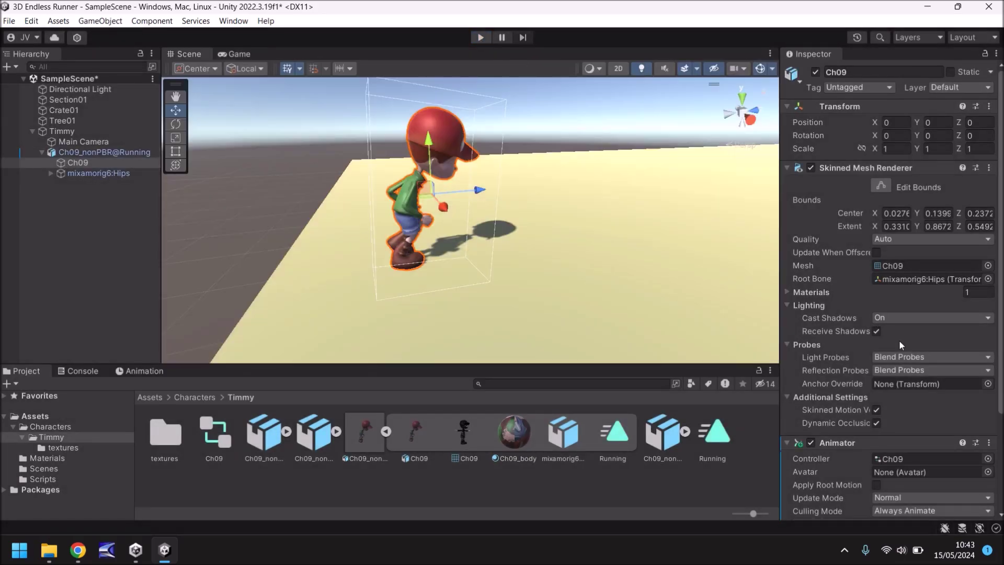
scroll(899, 340, "down", 4)
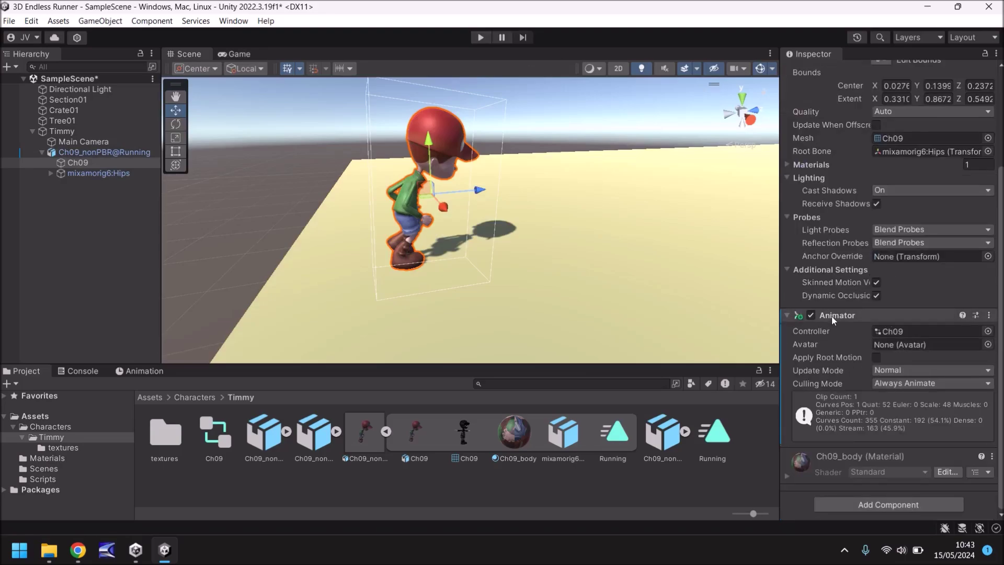
left_click(885, 504)
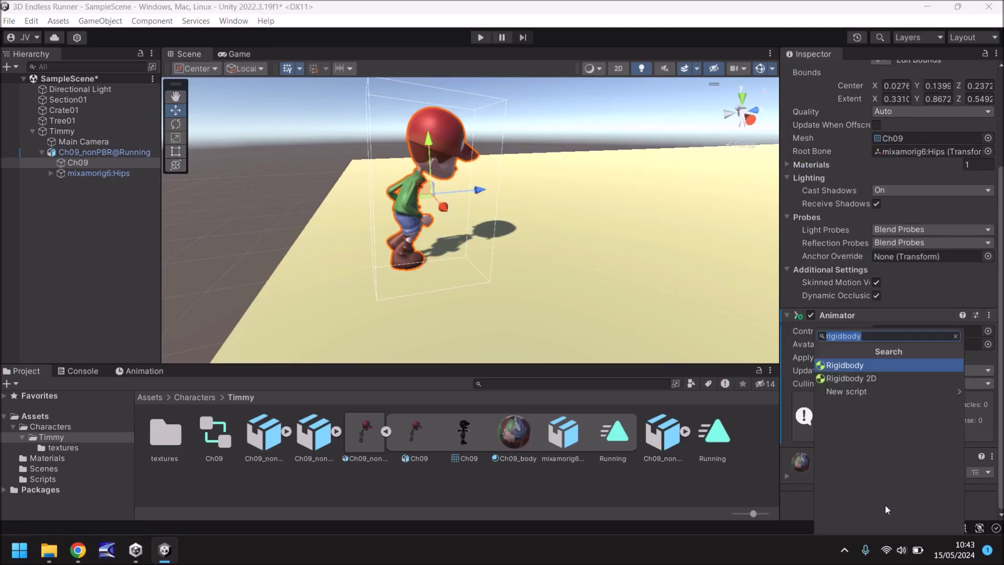
type("animation")
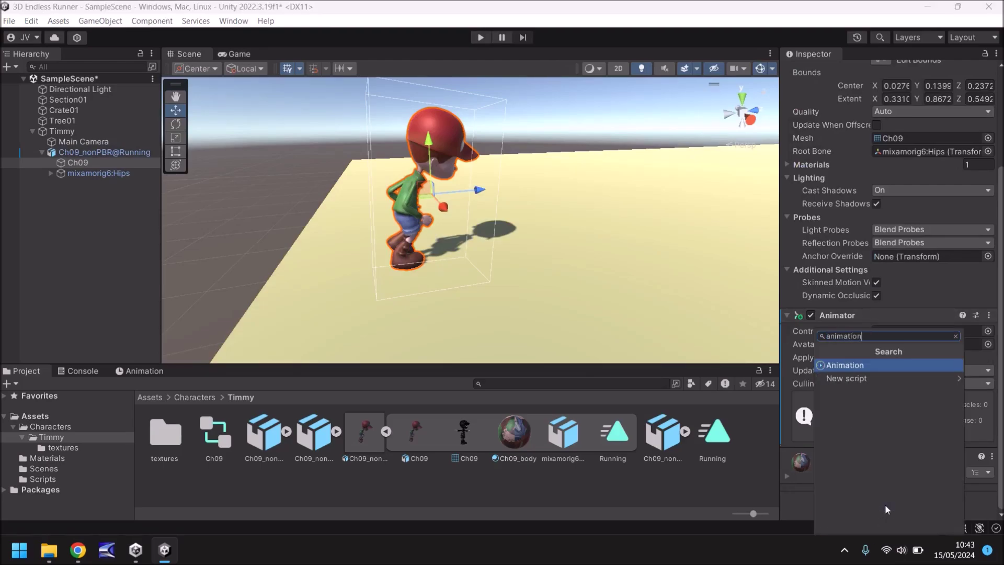
left_click(843, 369)
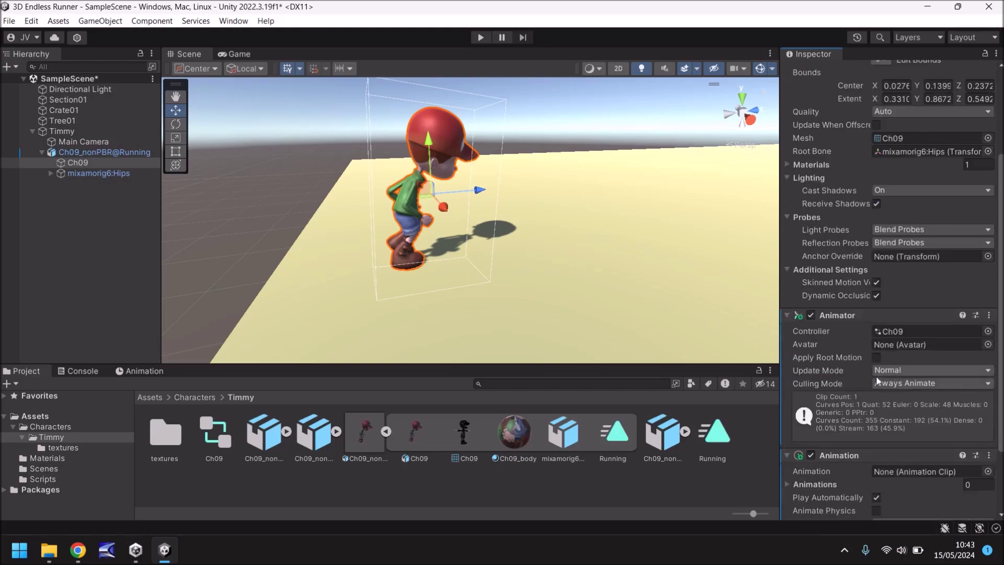
scroll(876, 374, "down", 4)
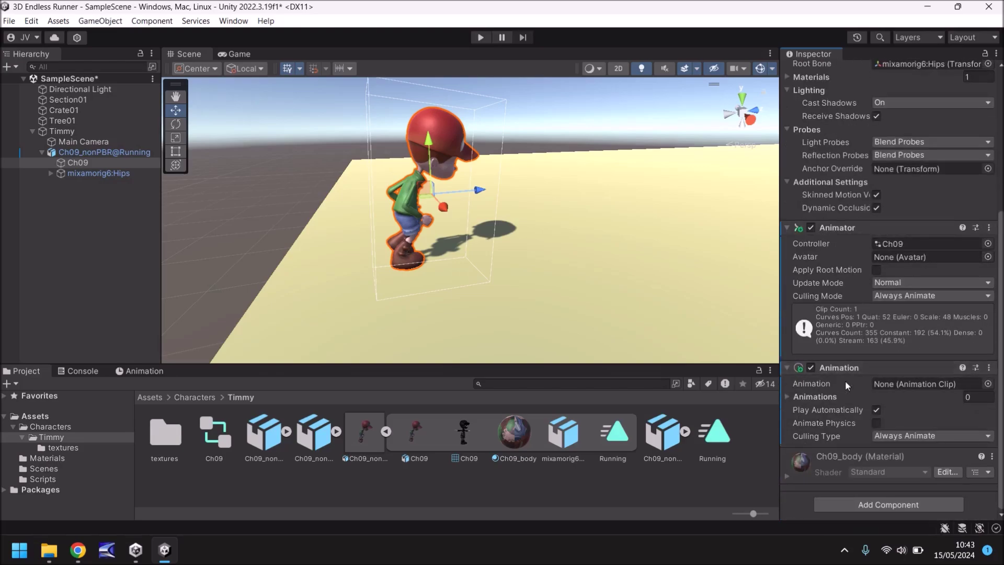
left_click_drag(701, 433, 922, 384)
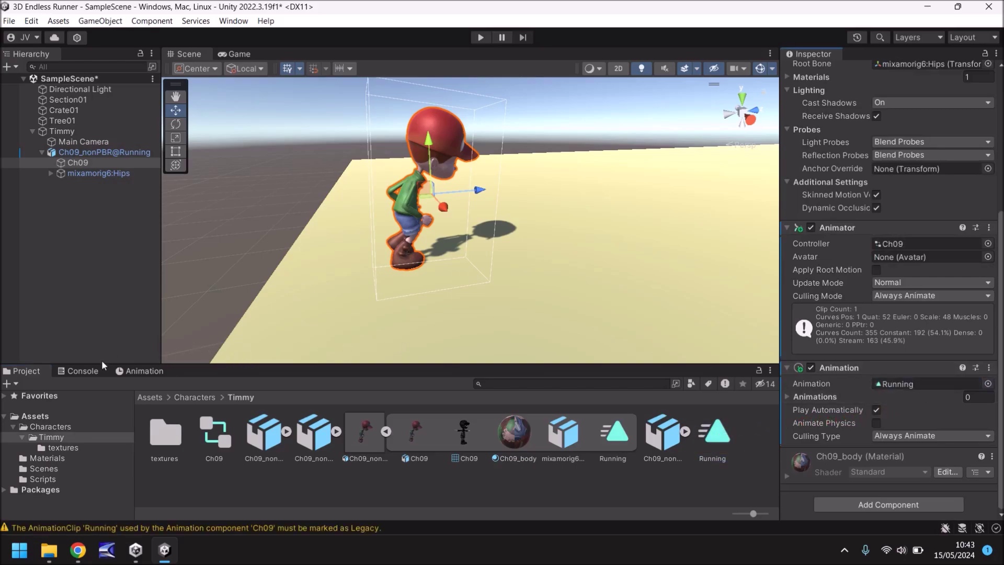
Clear the console and run the game briefly to test the Animation component on Ch09
left_click(77, 372)
left_click(13, 385)
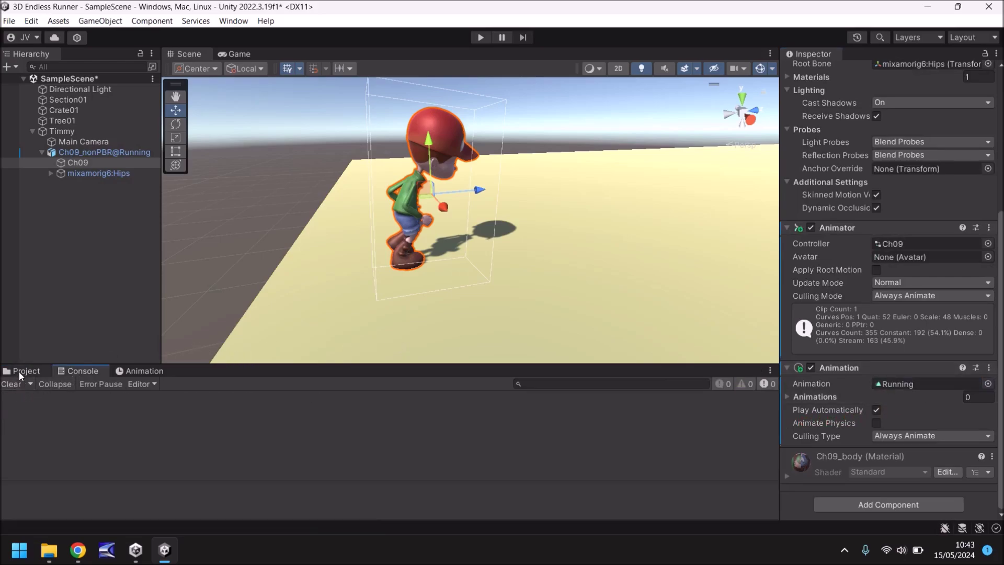
left_click(19, 372)
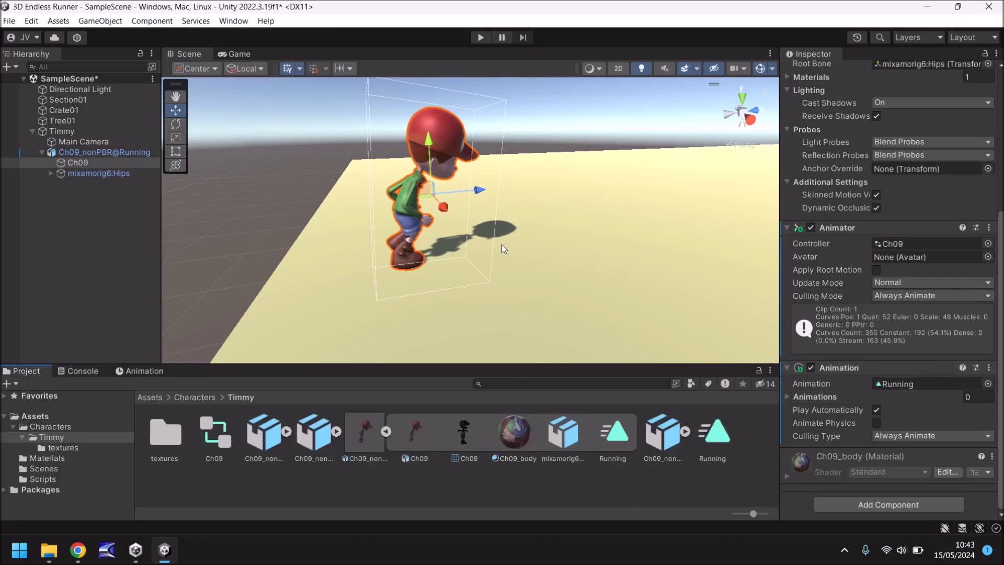
left_click(477, 39)
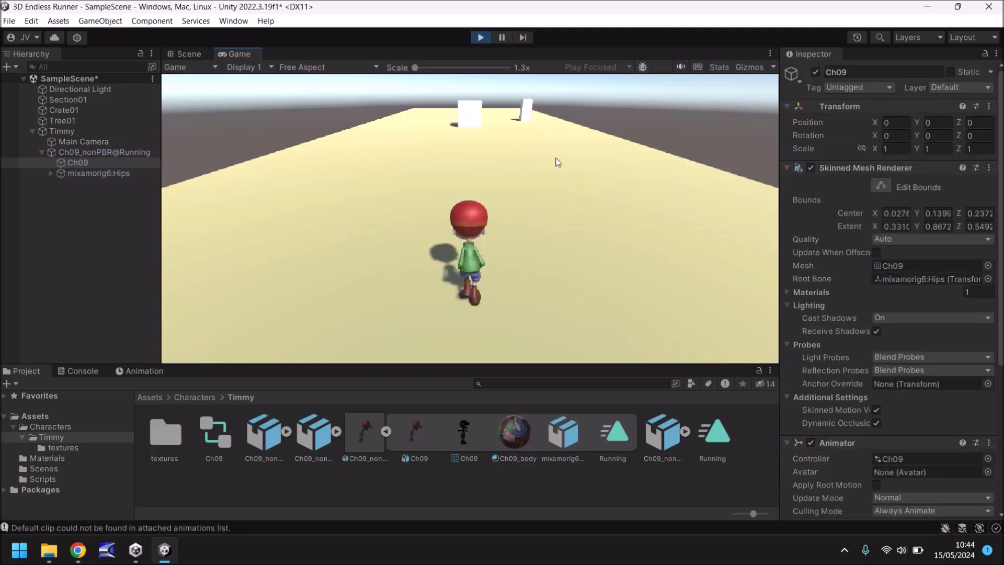
key("ctrl+p")
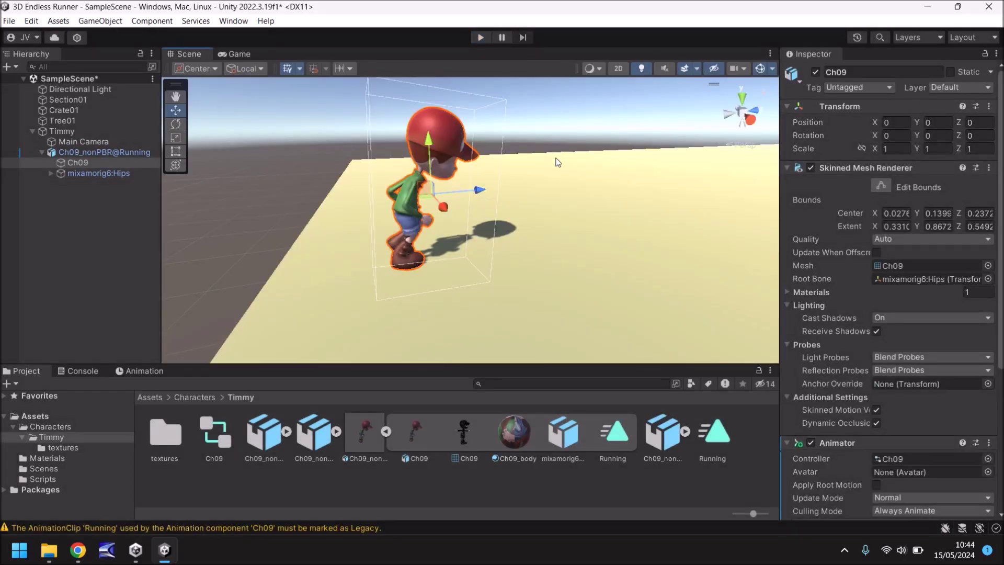
Apply the duplicated Running clip to the parent Ch09_nonPBR@Running object in the hierarchy and check its Animator
scroll(871, 385, "down", 5)
left_click_drag(721, 435, 102, 152)
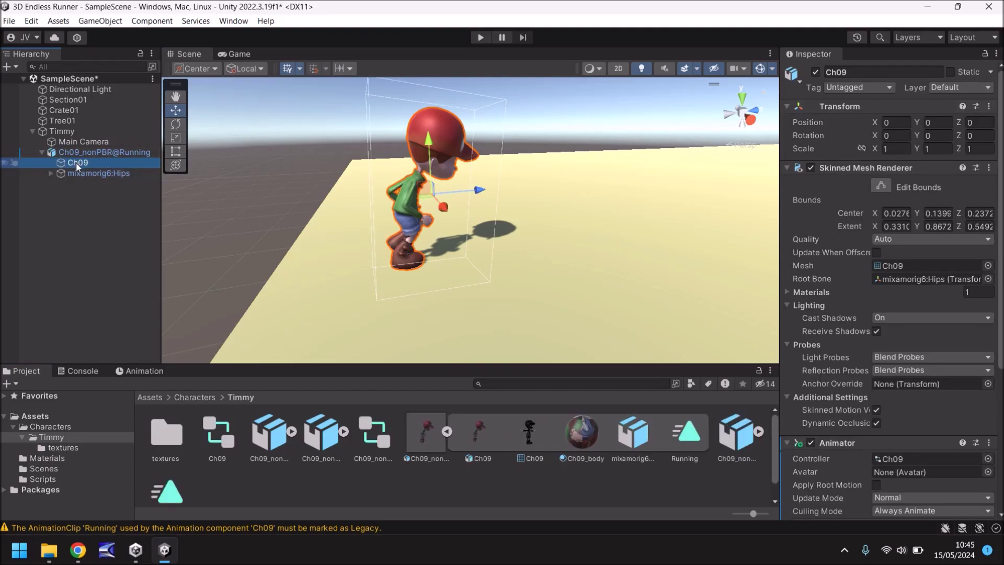
left_click(76, 162)
scroll(934, 335, "down", 4)
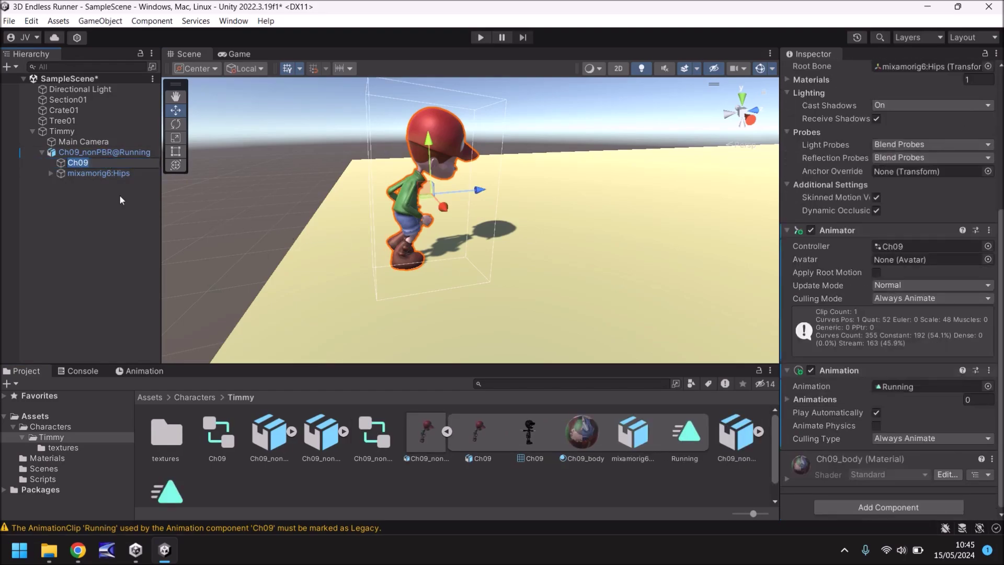
left_click(106, 201)
left_click(87, 152)
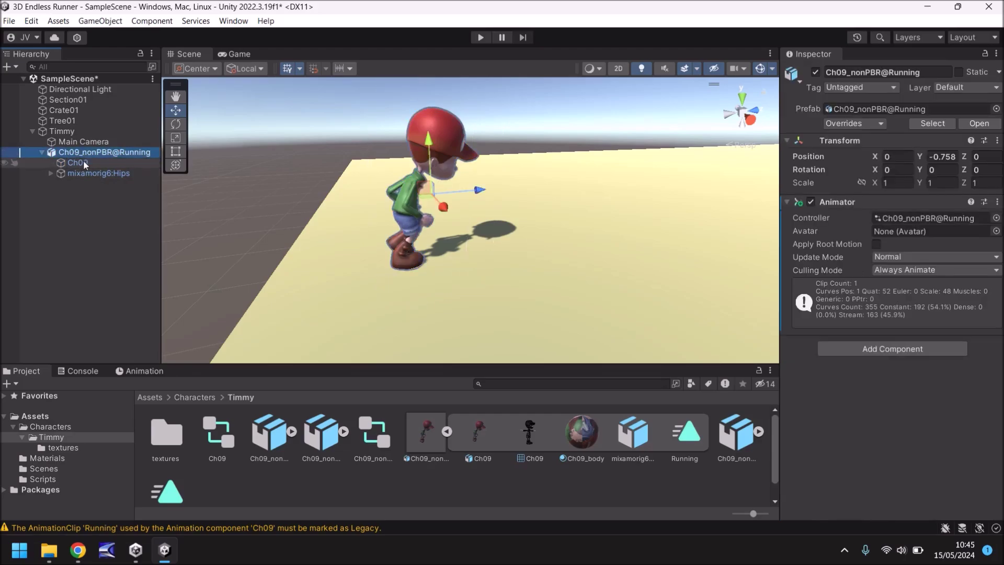
Remove the Animation and Animator components from the Ch09 child object, leaving the Animator on its parent
left_click(83, 162)
scroll(880, 416, "down", 5)
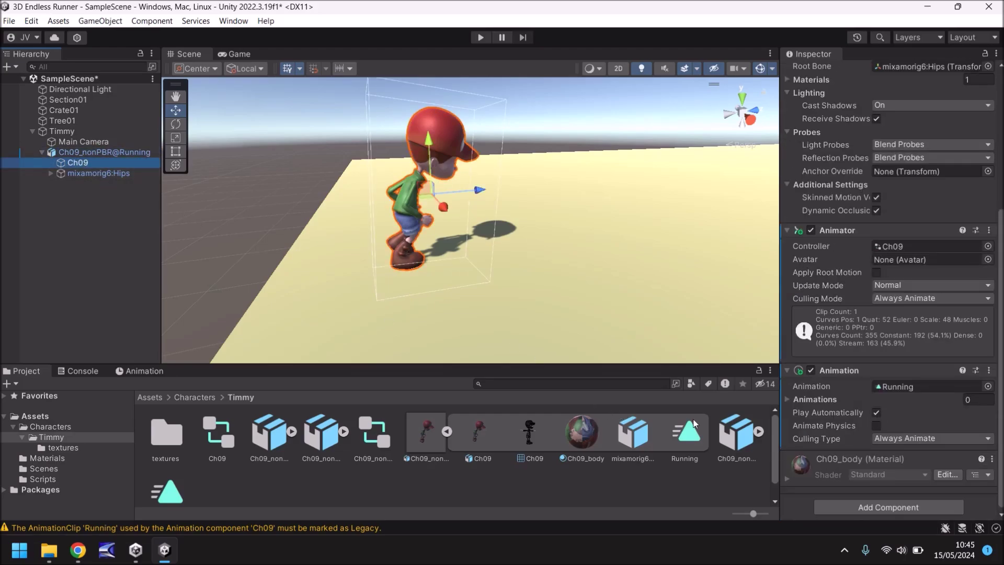
left_click(94, 151)
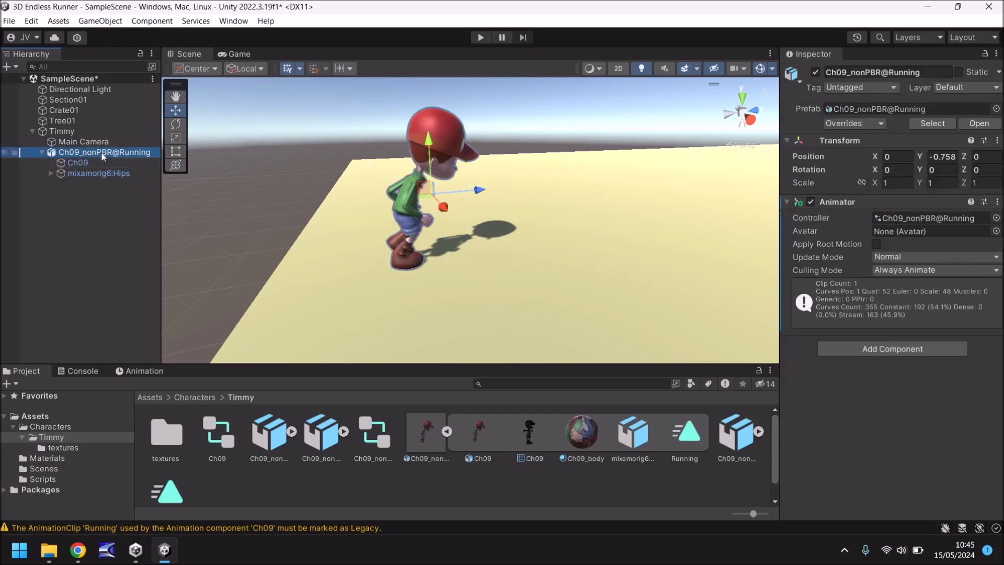
left_click(80, 162)
scroll(855, 366, "down", 5)
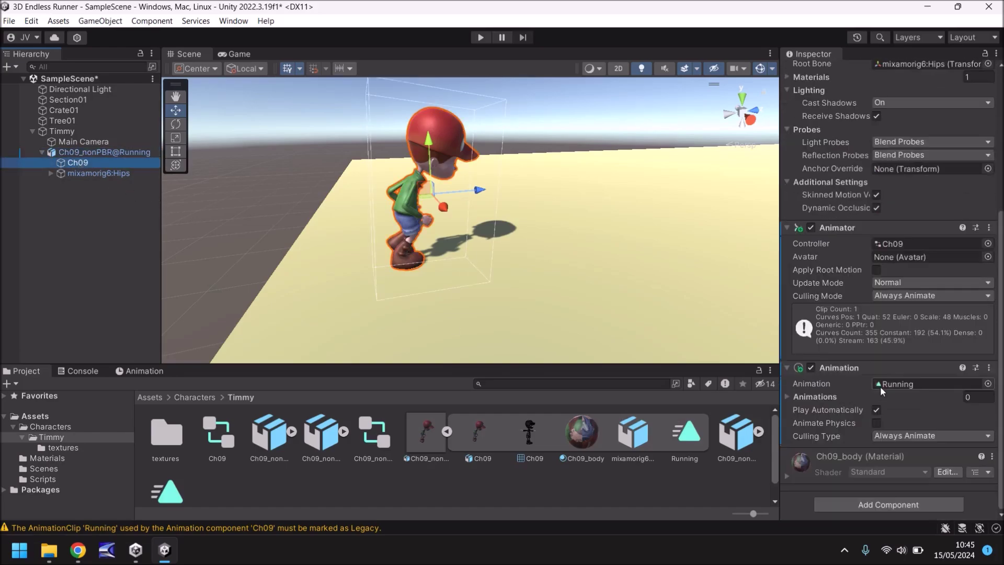
right_click(855, 366)
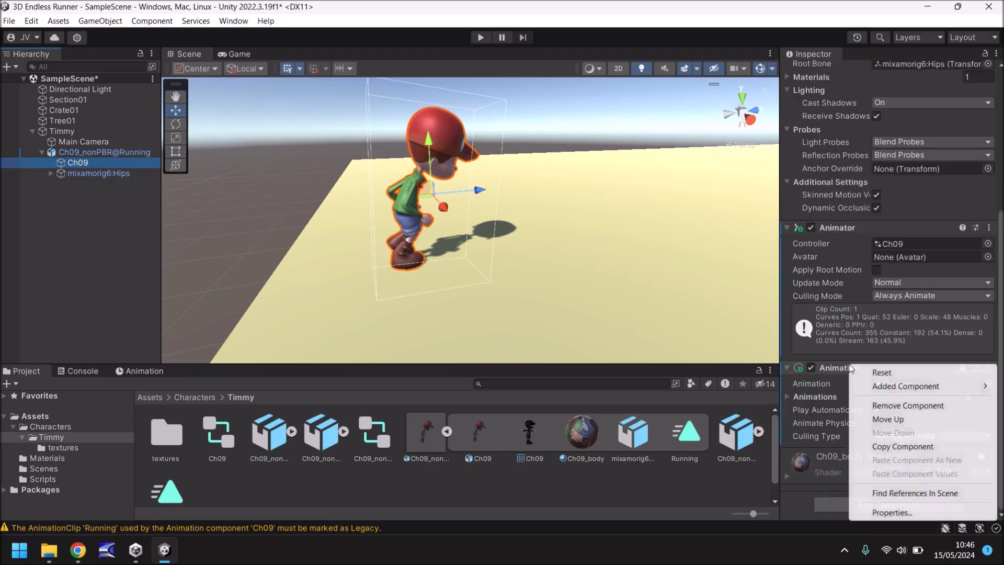
left_click(920, 406)
right_click(850, 316)
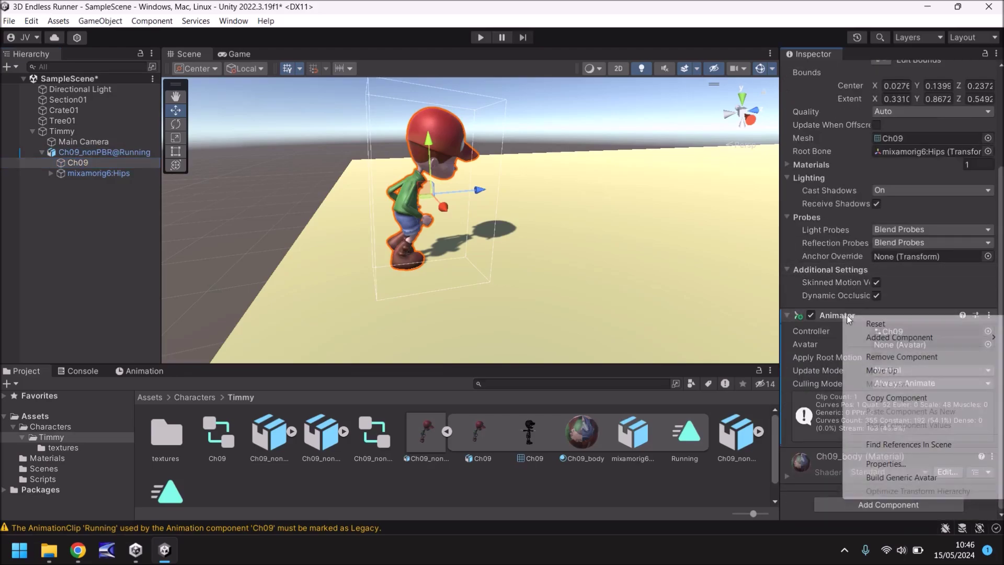
left_click(902, 356)
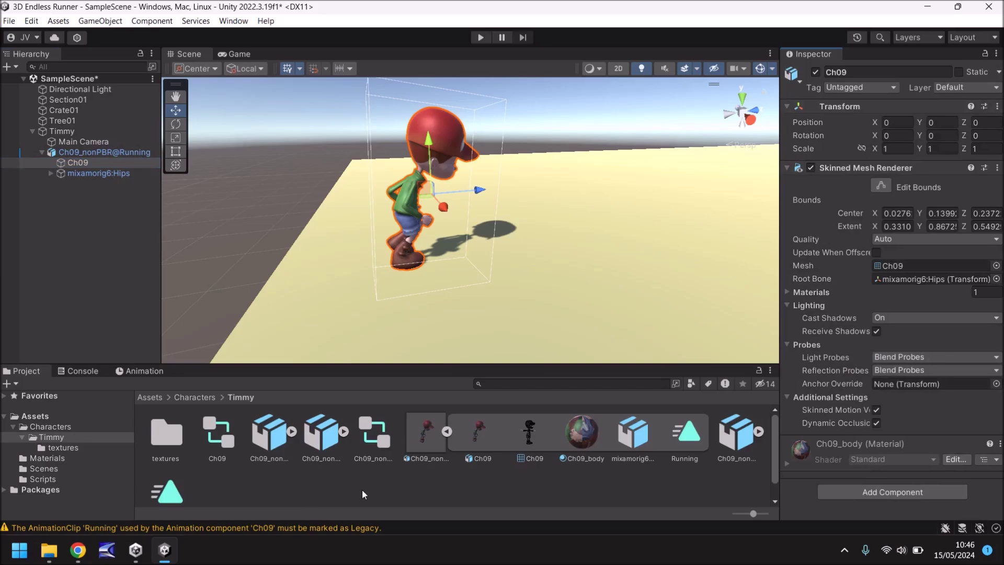
Clear the console and run the game to test the running animation on Ch09_nonPBR@Running
left_click(83, 370)
left_click(21, 383)
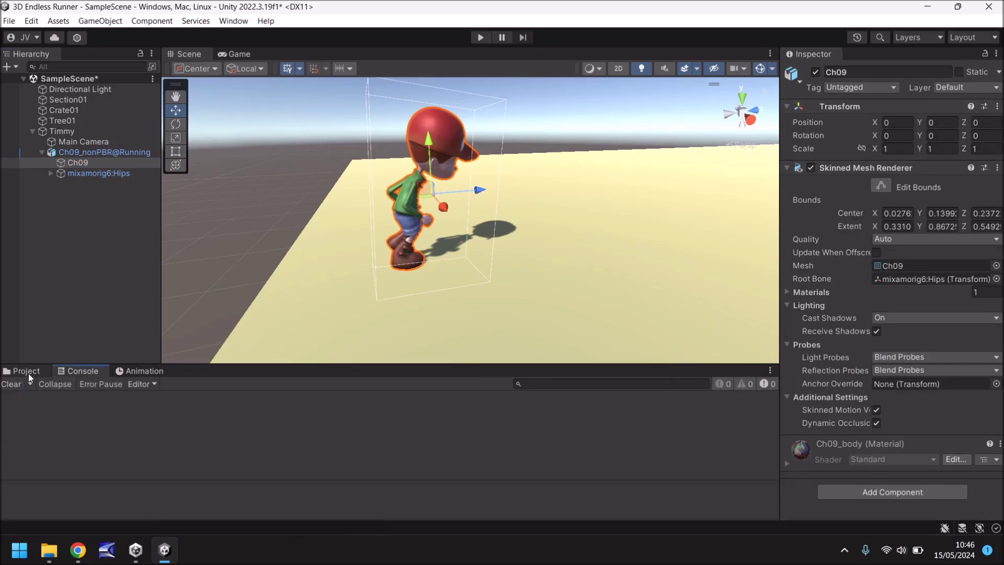
left_click(27, 371)
left_click(427, 494)
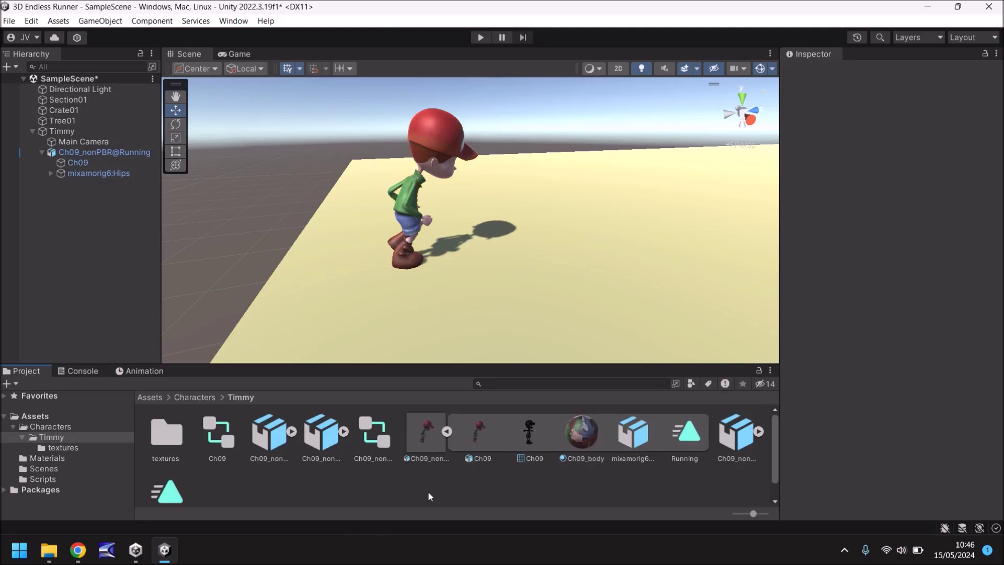
left_click(110, 152)
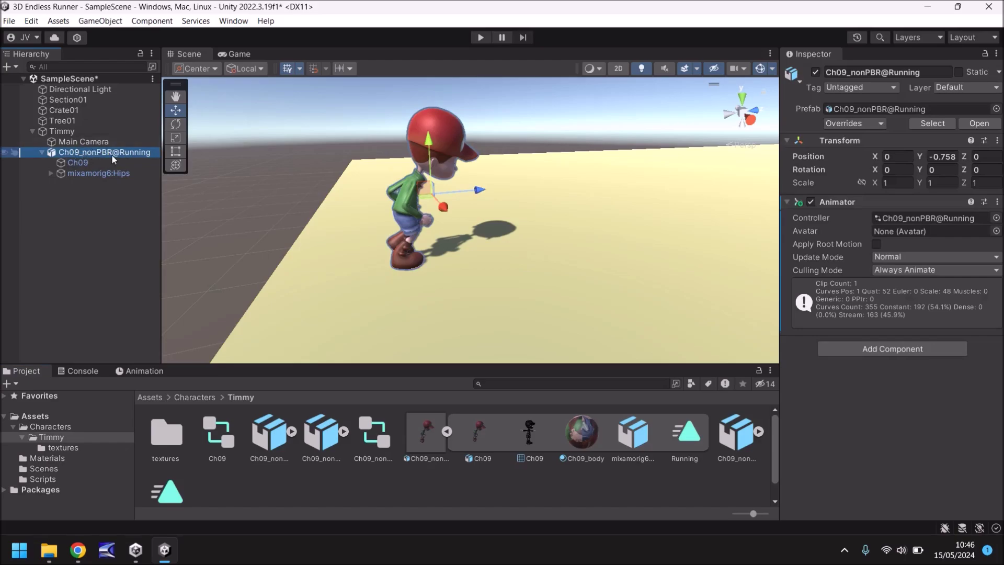
left_click(482, 38)
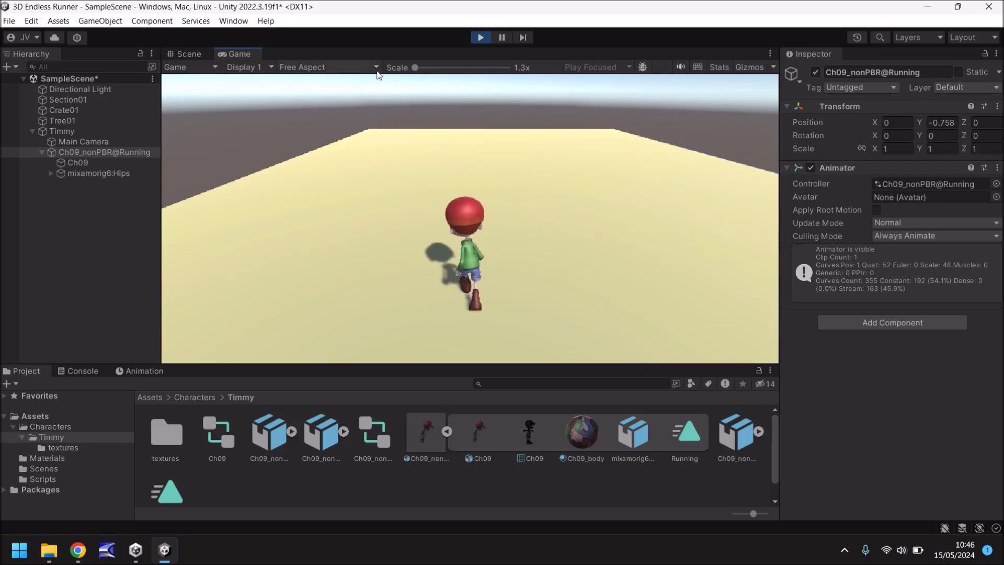
Disable Low Resolution Aspect Ratios for the Game view, stop the game and select Ch09_nonPBR@Running
left_click(317, 68)
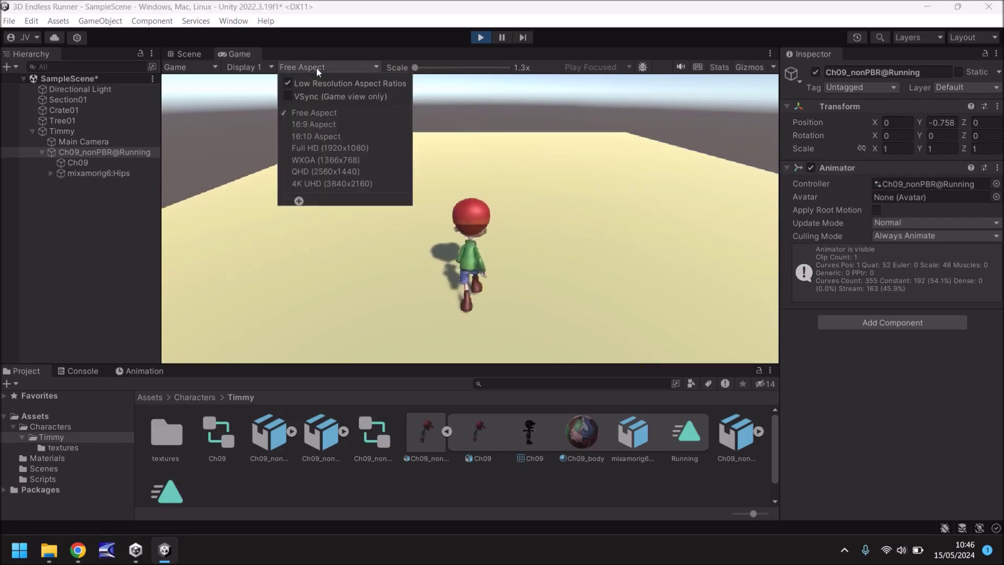
left_click(288, 82)
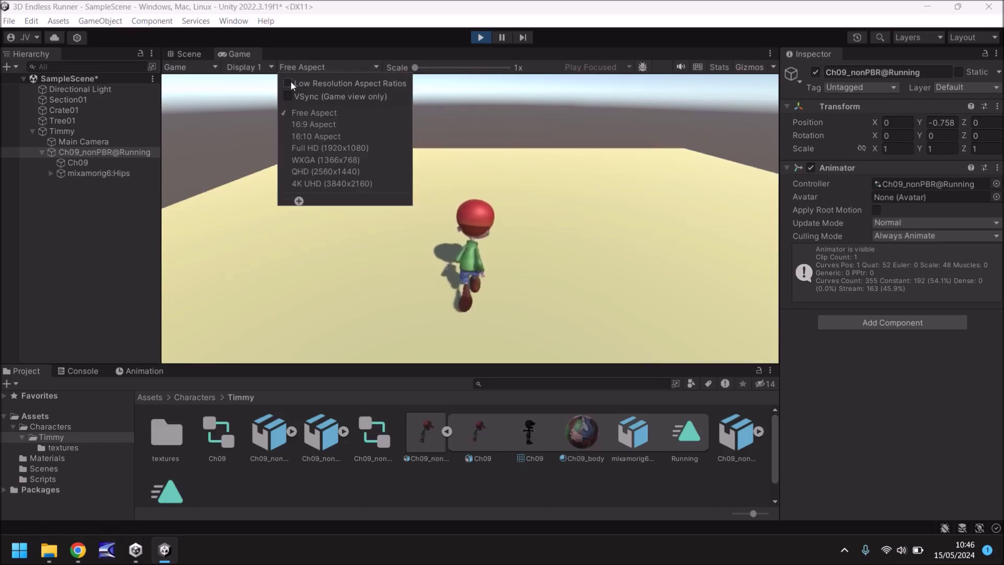
left_click(514, 118)
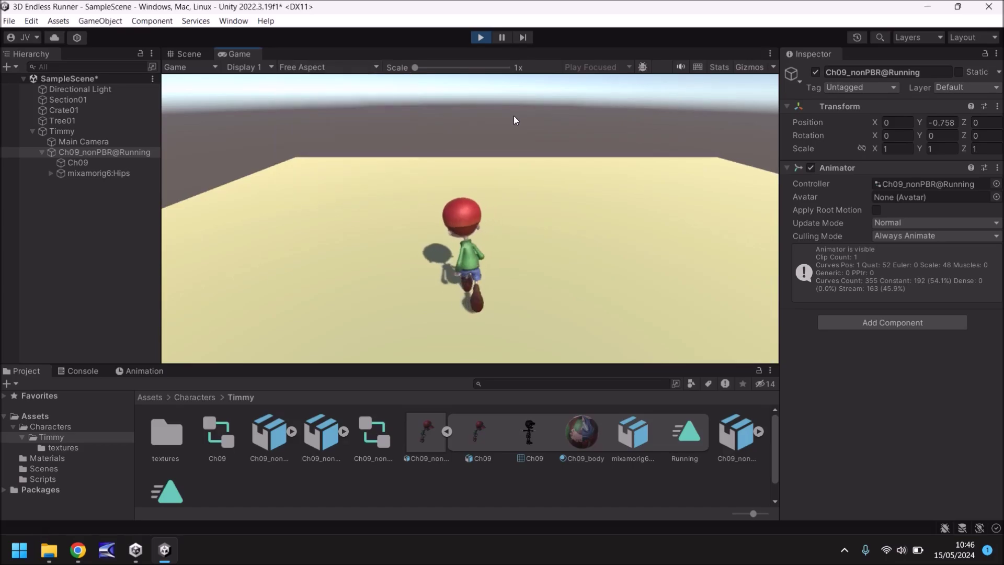
left_click(481, 37)
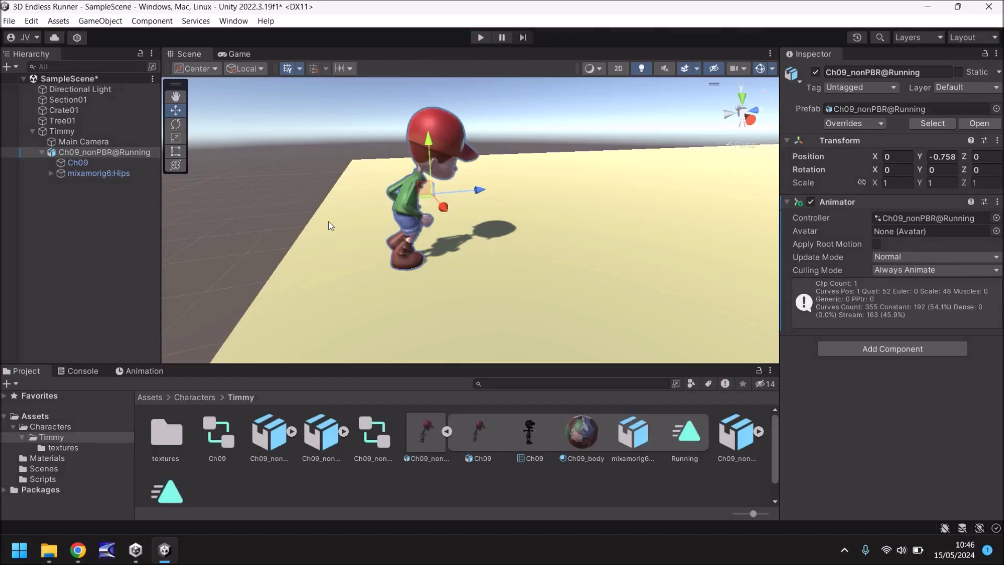
left_click(112, 150)
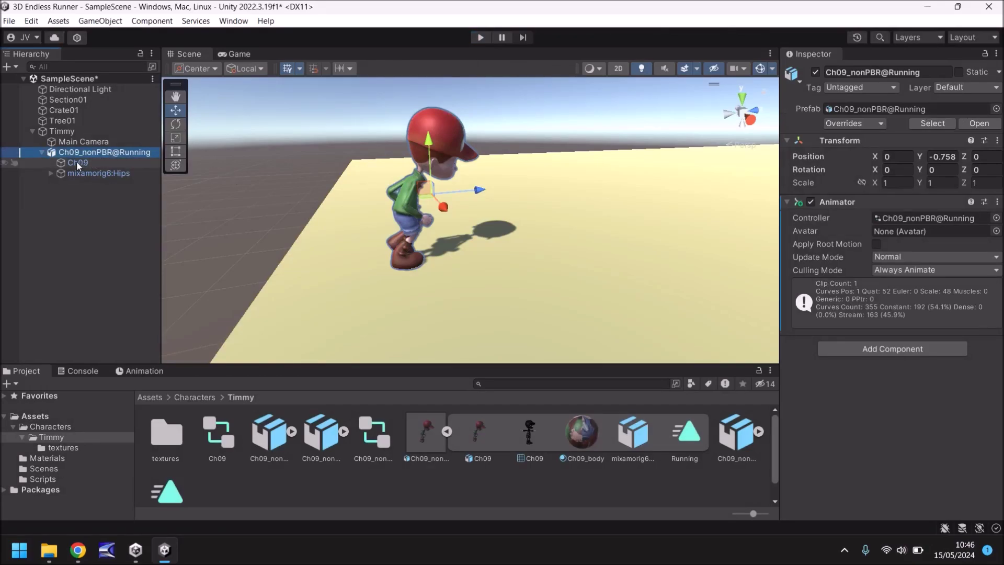